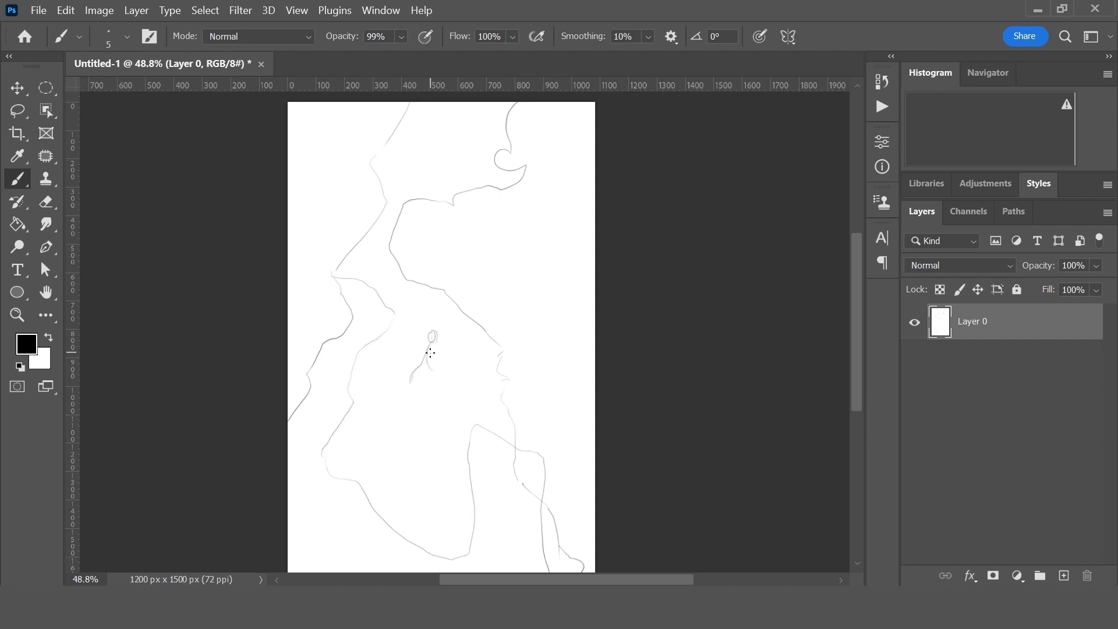
# - Zoom to 50% and sketch three horizontal light streaks across the cave opening
pyautogui.hotkey('ctrl', '+')
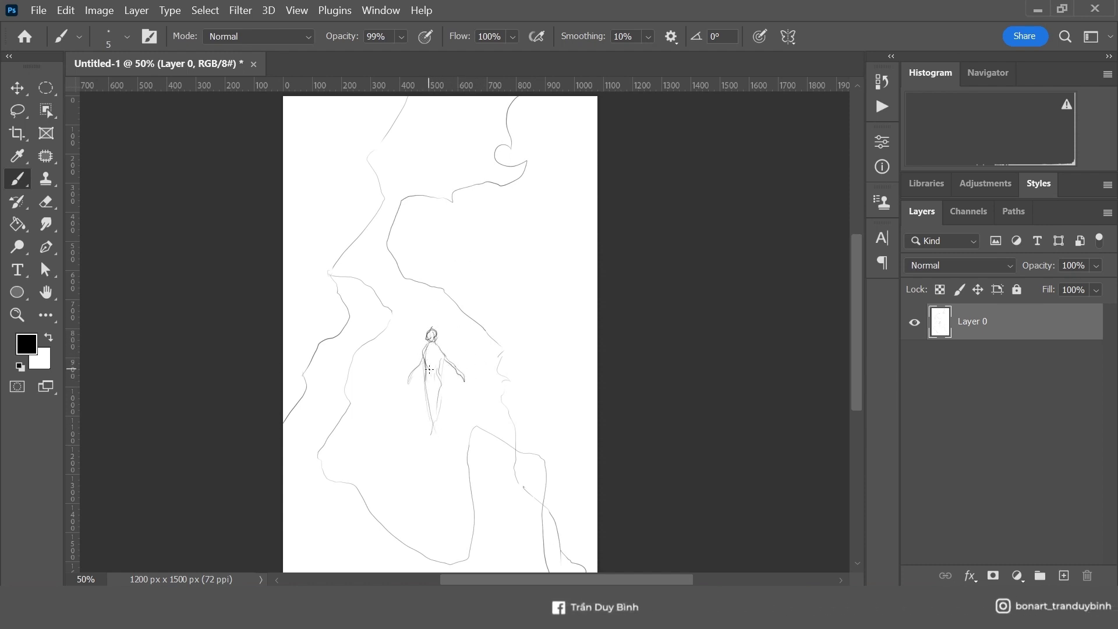
pyautogui.moveTo(440, 111); pyautogui.dragTo(506, 129)
pyautogui.moveTo(396, 140); pyautogui.dragTo(513, 137)
pyautogui.moveTo(387, 153); pyautogui.dragTo(520, 168)
# - On a new Layer 1, lasso the left and right cave walls and paint them solid black
pyautogui.click(1064, 576)
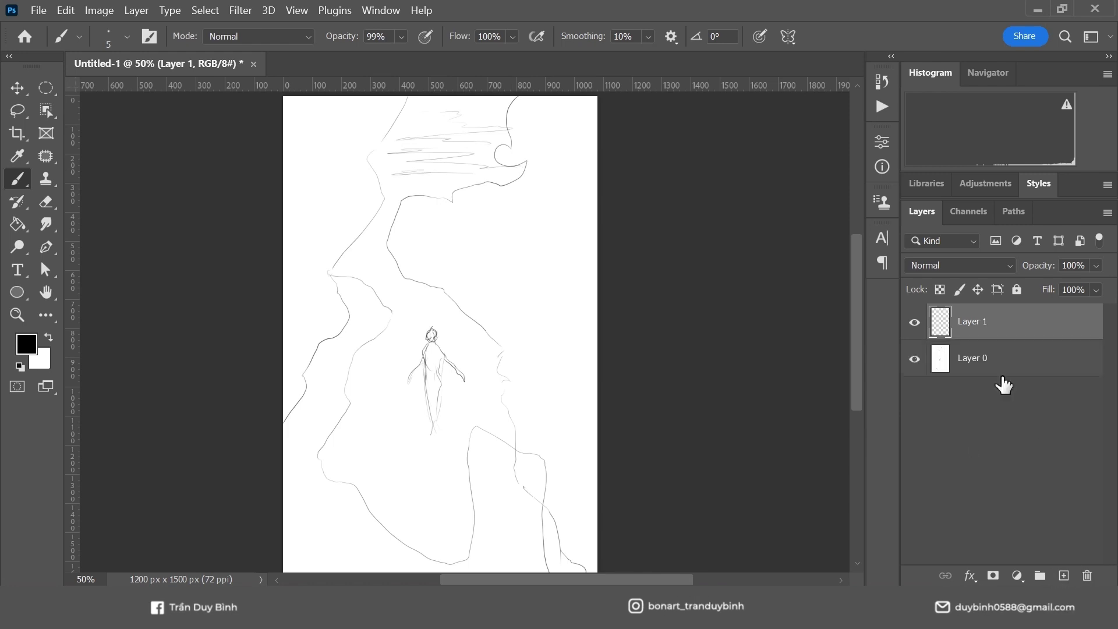
pyautogui.press('l')
pyautogui.moveTo(409, 96)
pyautogui.mouseDown()
pyautogui.moveTo(364, 155)
pyautogui.moveTo(298, 400)
pyautogui.moveTo(402, 81)
pyautogui.mouseUp()
pyautogui.press('b')
pyautogui.press('l')
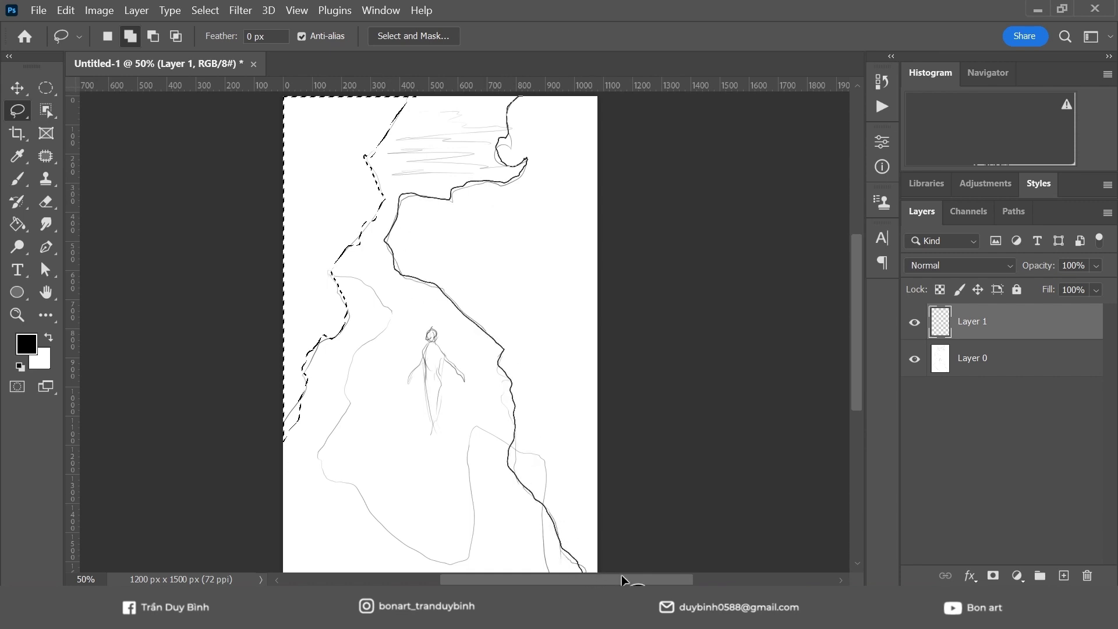
pyautogui.moveTo(621, 575); pyautogui.dragTo(641, 93)
pyautogui.press('b')
pyautogui.moveTo(437, 200)
pyautogui.mouseDown()
pyautogui.moveTo(257, 259)
pyautogui.moveTo(699, 551)
pyautogui.mouseUp()
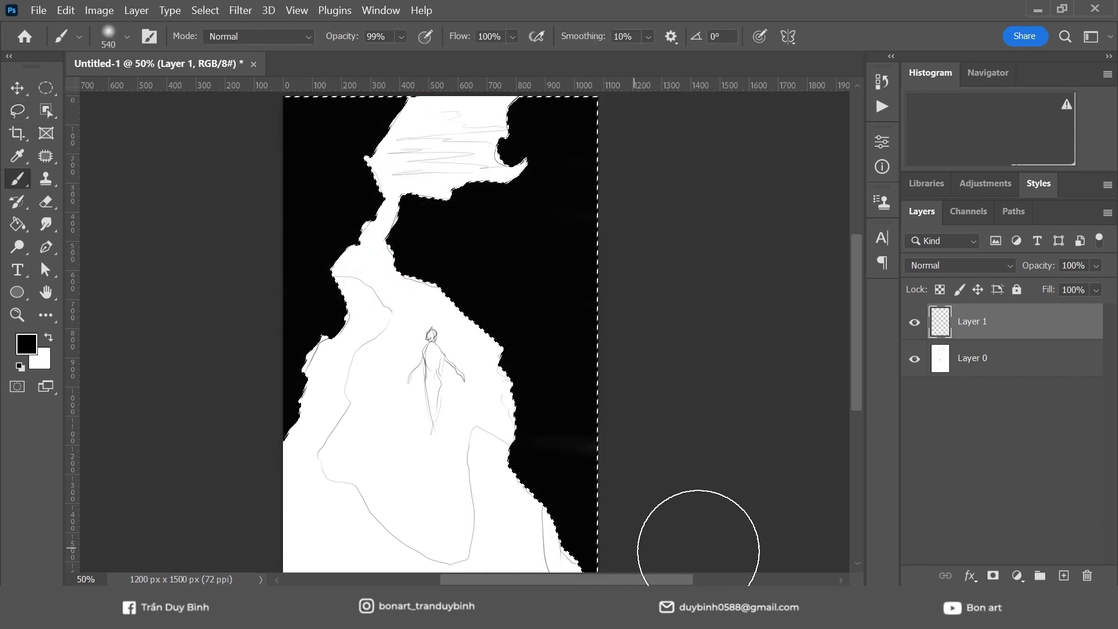
# - On a new layer below Layer 1, lasso the inner rocks and fill them mid grey
pyautogui.click(1068, 367)
pyautogui.click(1064, 576)
pyautogui.press('l')
pyautogui.moveTo(284, 288); pyautogui.dragTo(363, 341)
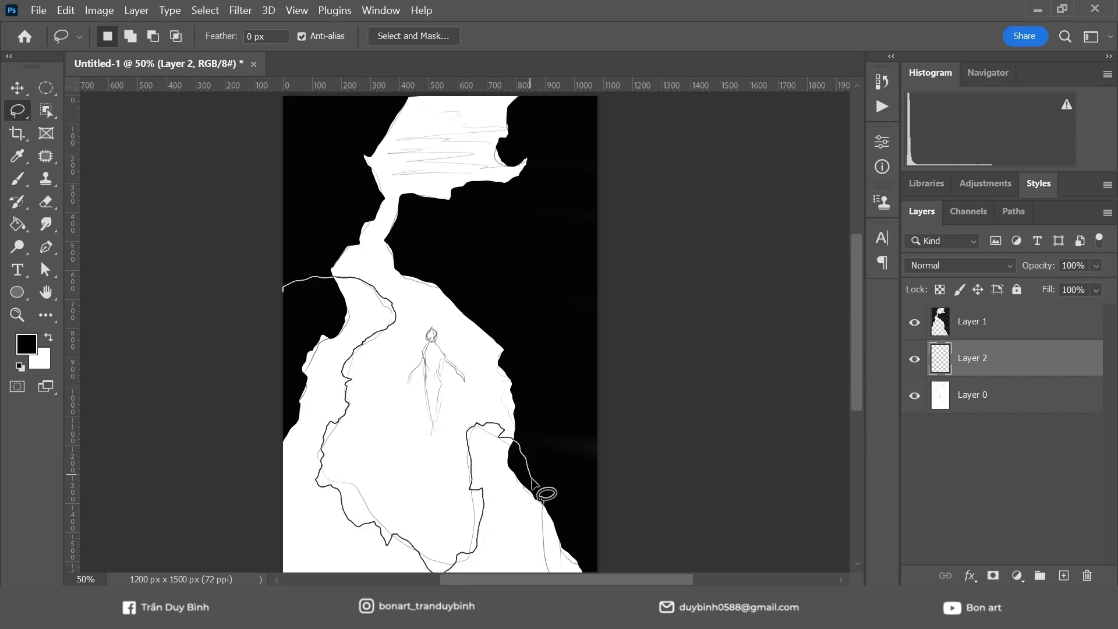
pyautogui.moveTo(246, 399); pyautogui.dragTo(279, 288)
pyautogui.press('b')
pyautogui.click(26, 343)
pyautogui.click(434, 259)
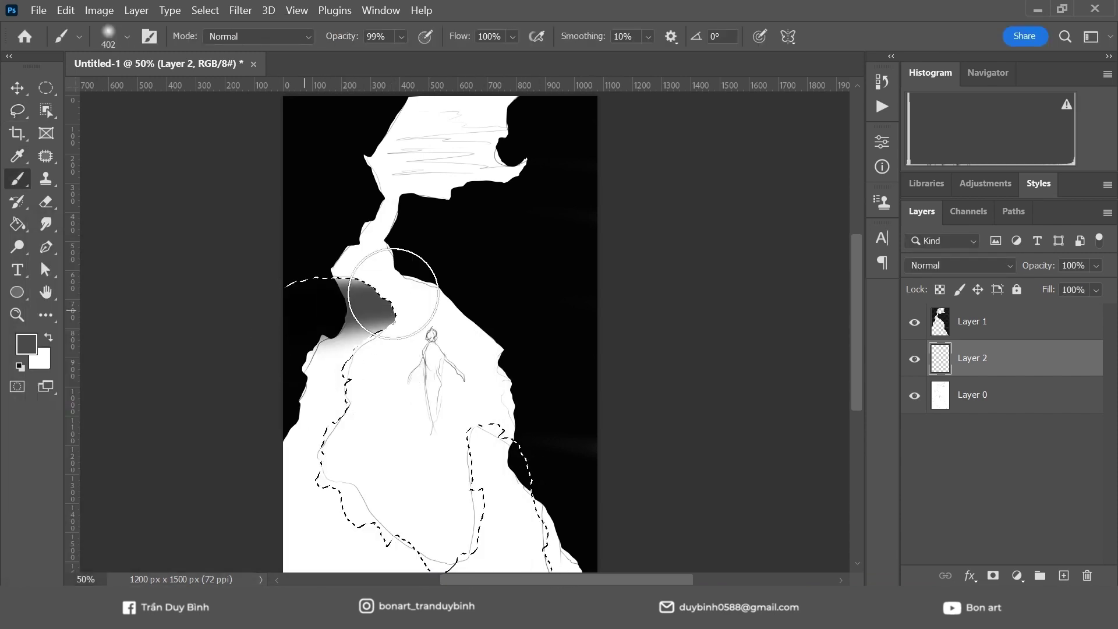
pyautogui.moveTo(375, 312)
pyautogui.mouseDown()
pyautogui.moveTo(501, 486)
pyautogui.moveTo(594, 462)
pyautogui.mouseUp()
pyautogui.hotkey('ctrl', 'd')
pyautogui.click(973, 395)
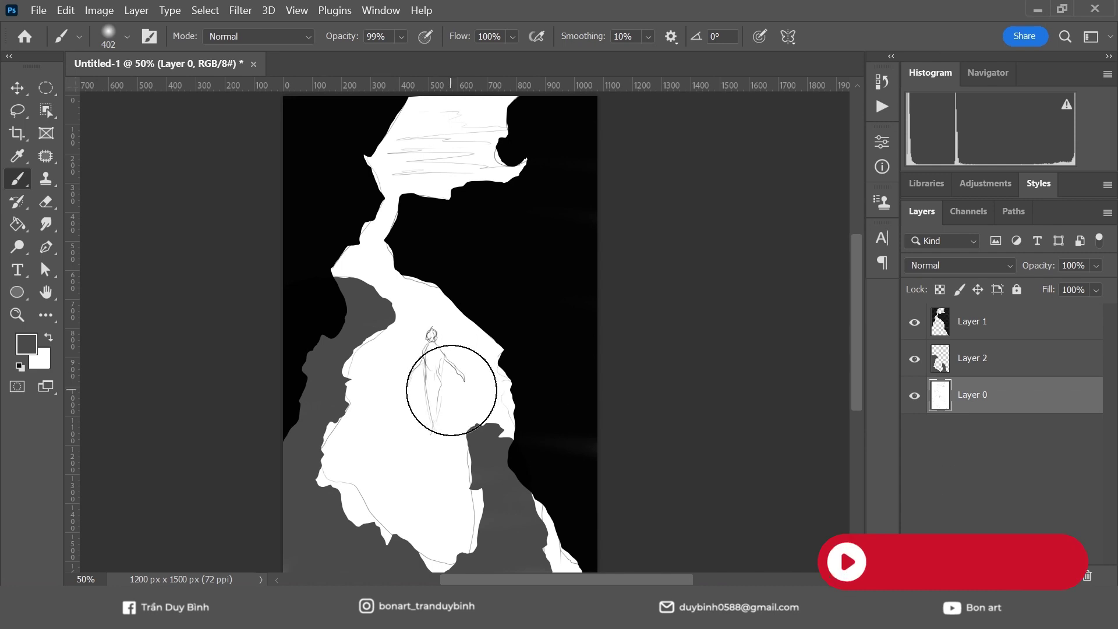
# - On a new layer, lasso and paint the swimmer's body and arms dark grey
pyautogui.hotkey('ctrl', 'shift', 'alt', 'n')
pyautogui.press('l')
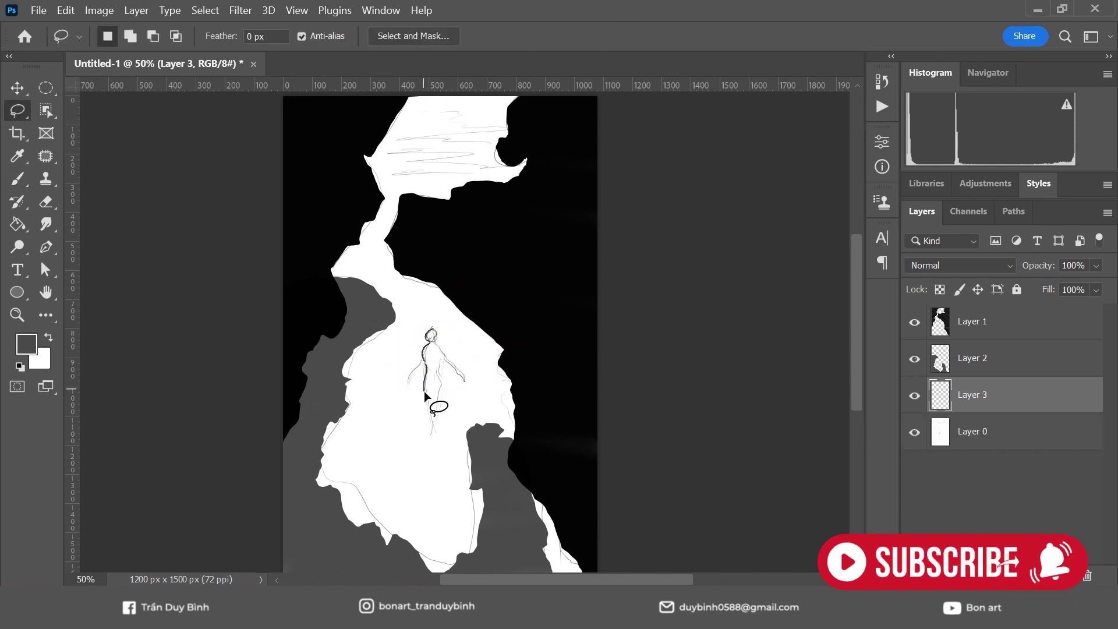
pyautogui.press('b')
pyautogui.moveTo(434, 350); pyautogui.dragTo(432, 420)
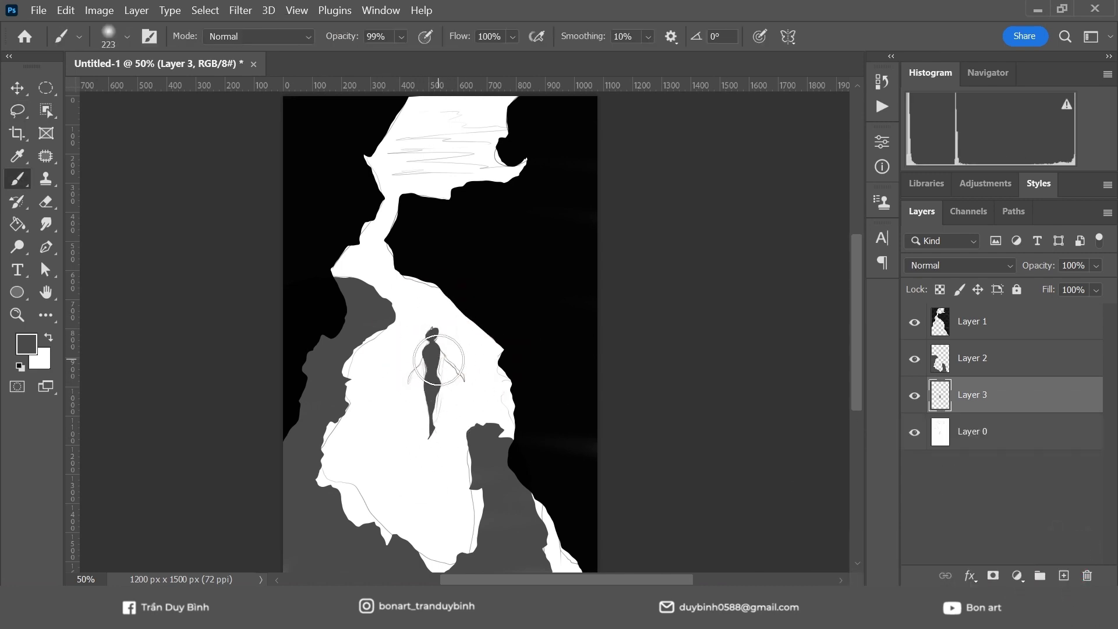
pyautogui.press('l')
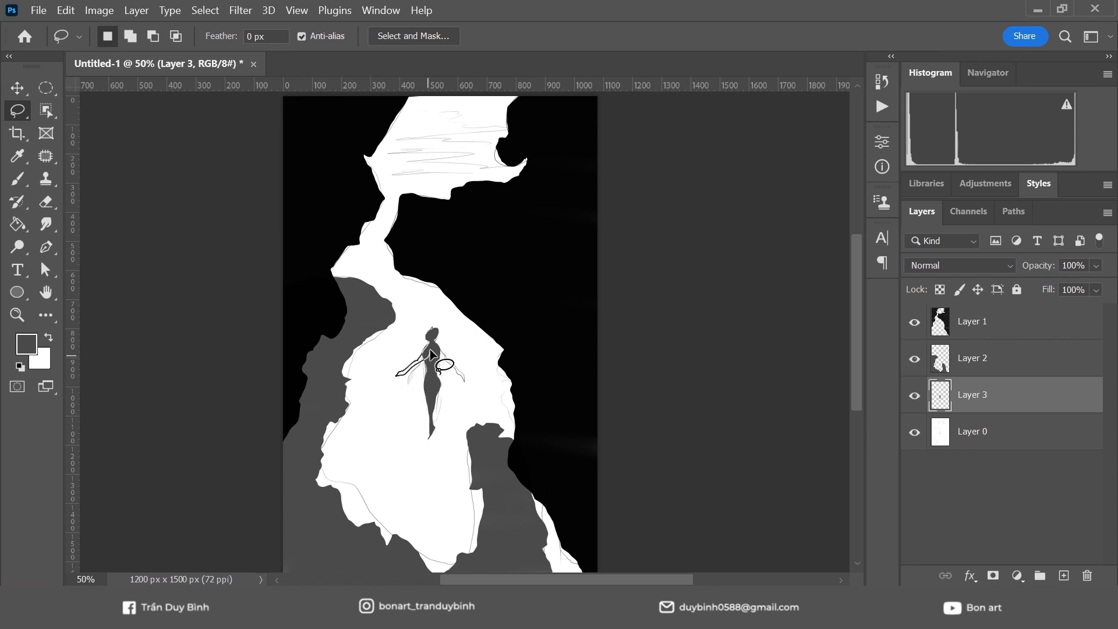
pyautogui.moveTo(401, 382)
pyautogui.mouseDown()
pyautogui.moveTo(440, 348)
pyautogui.moveTo(704, 428)
pyautogui.mouseUp()
pyautogui.press('b')
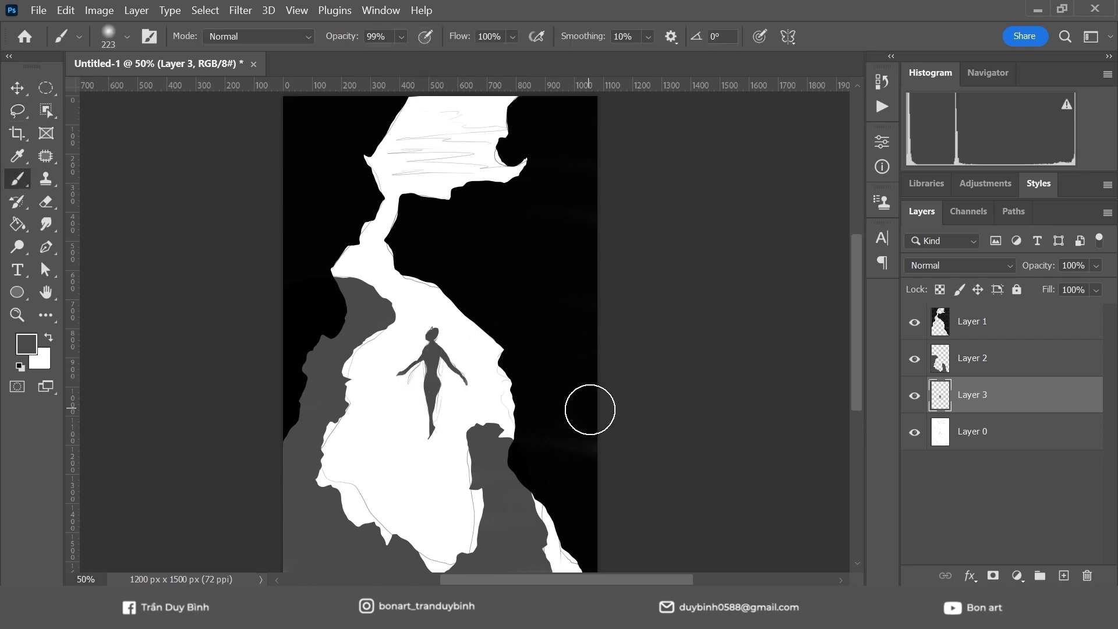
# - Paint a soft light grey glow behind the swimmer on its own layer
pyautogui.click(981, 433)
pyautogui.click(27, 344)
pyautogui.click(431, 257)
pyautogui.moveTo(524, 524)
pyautogui.mouseDown()
pyautogui.moveTo(600, 495)
pyautogui.moveTo(491, 235)
pyautogui.mouseUp()
# - Texture the cave opening in black with a sampled texture brush
pyautogui.rightClick(491, 236)
pyautogui.scroll(-5, 606, 408)
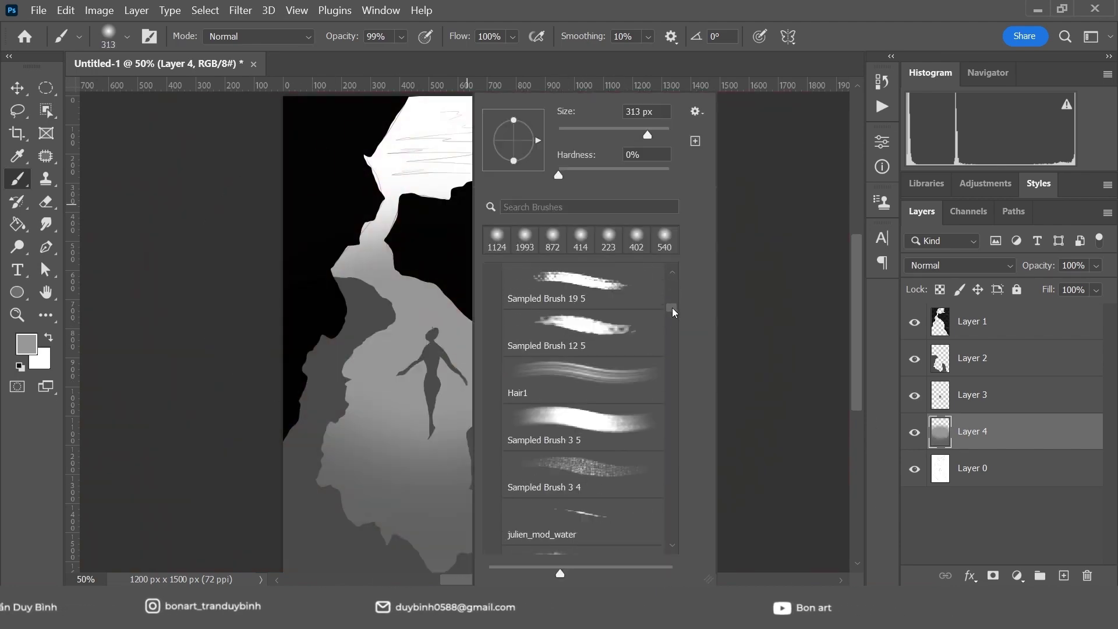
pyautogui.click(606, 349)
pyautogui.press('d')
pyautogui.moveTo(396, 129)
pyautogui.mouseDown()
pyautogui.moveTo(501, 169)
pyautogui.moveTo(515, 143)
pyautogui.mouseUp()
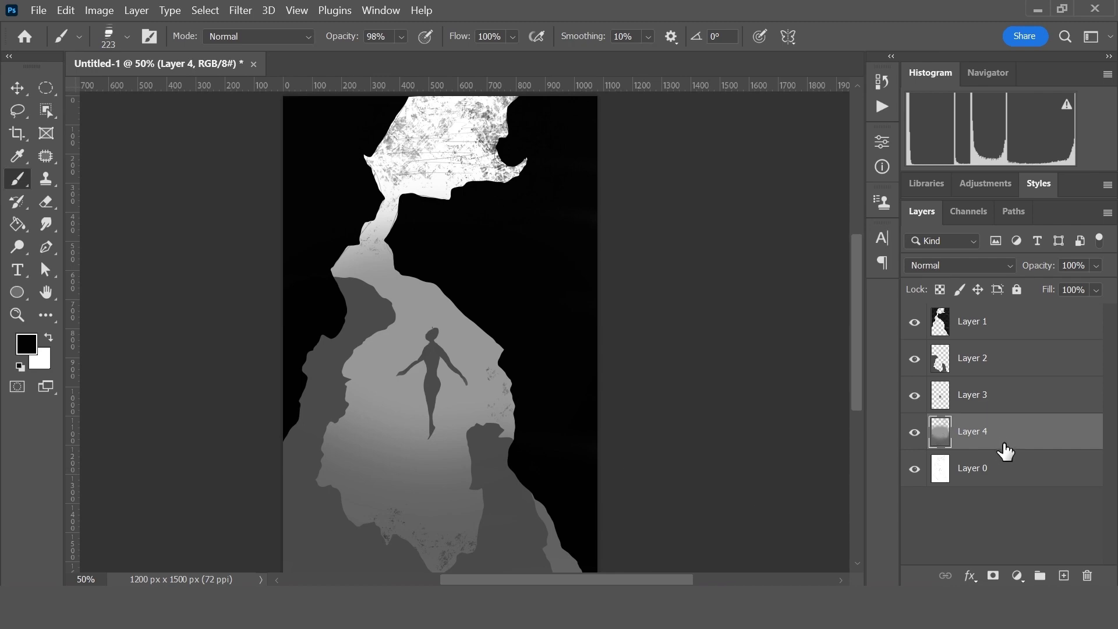
# - Paint the lower and middle cave blue with a large soft round brush
pyautogui.click(27, 344)
pyautogui.click(237, 362)
pyautogui.click(435, 259)
pyautogui.rightClick(408, 332)
pyautogui.scroll(5, 622, 287)
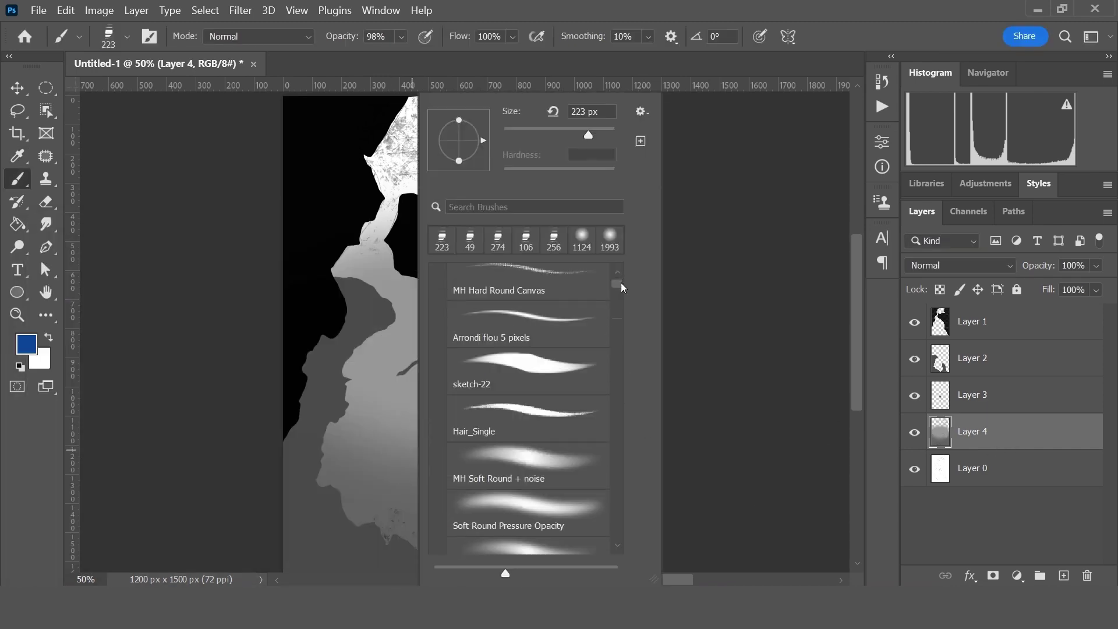
pyautogui.doubleClick(582, 239)
pyautogui.moveTo(305, 424); pyautogui.dragTo(317, 300)
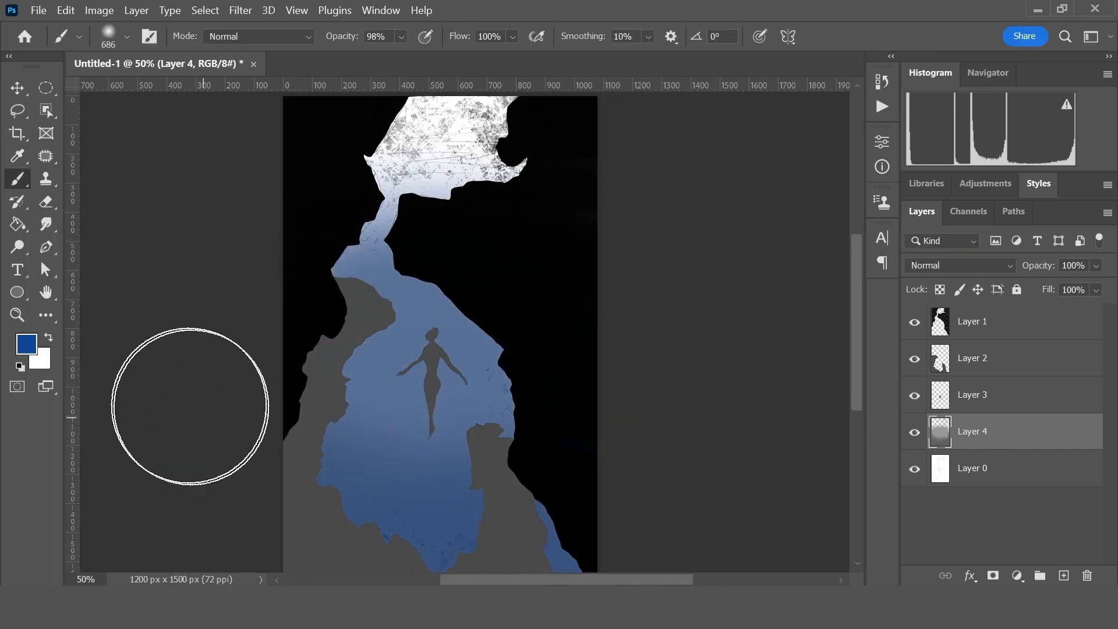
# - Repaint the upper cave in a lighter blue
pyautogui.click(26, 344)
pyautogui.click(252, 310)
pyautogui.click(435, 260)
pyautogui.moveTo(443, 174); pyautogui.dragTo(661, 250)
# - On Layer 1, paint dark green moss on both cave walls with a textured foliage brush
pyautogui.click(973, 321)
pyautogui.click(27, 343)
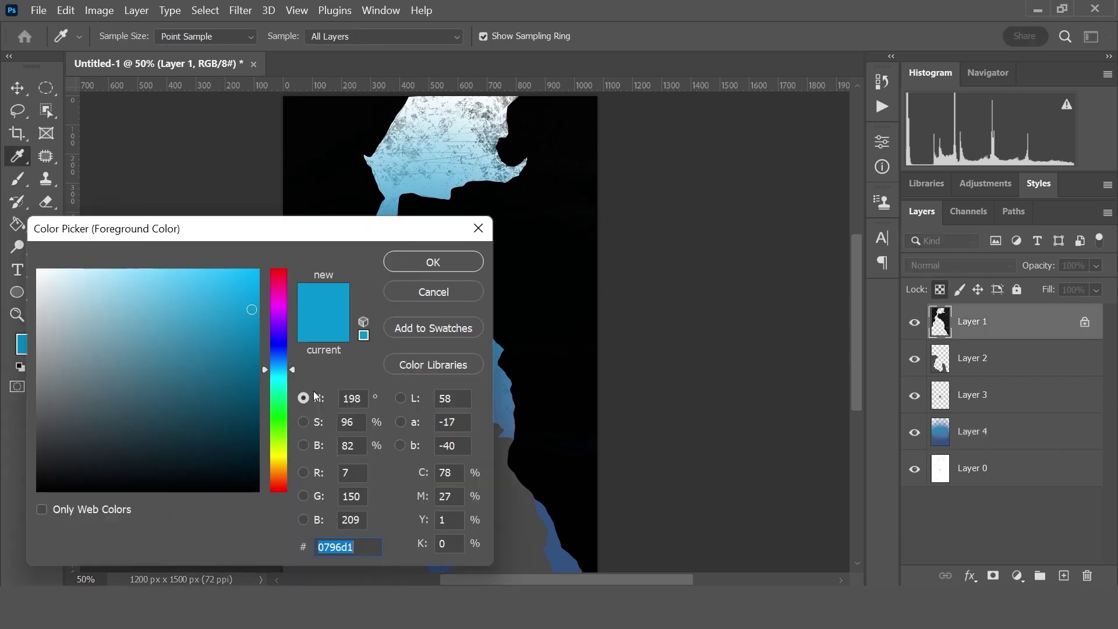
pyautogui.click(278, 417)
pyautogui.click(219, 445)
pyautogui.click(433, 262)
pyautogui.rightClick(525, 292)
pyautogui.doubleClick(582, 245)
pyautogui.moveTo(541, 326); pyautogui.dragTo(557, 448)
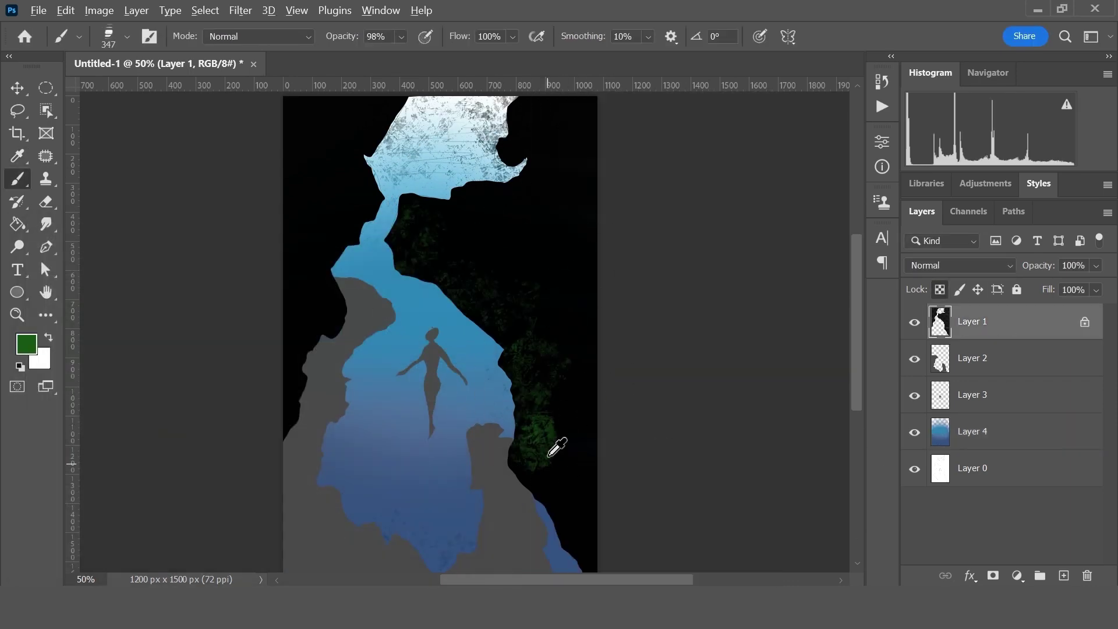
pyautogui.moveTo(335, 332); pyautogui.dragTo(375, 175)
# - Add lighter green texture and pale green highlights on the right and upper-right walls
pyautogui.click(26, 344)
pyautogui.click(283, 448)
pyautogui.click(432, 260)
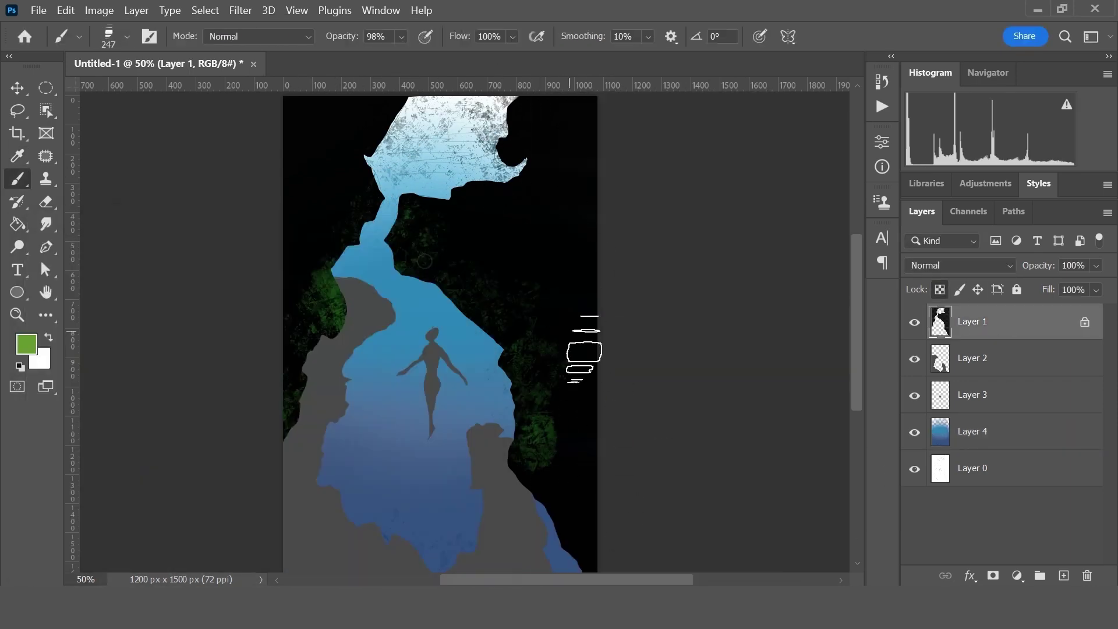
pyautogui.moveTo(579, 350); pyautogui.dragTo(584, 455)
pyautogui.moveTo(574, 128); pyautogui.dragTo(527, 206)
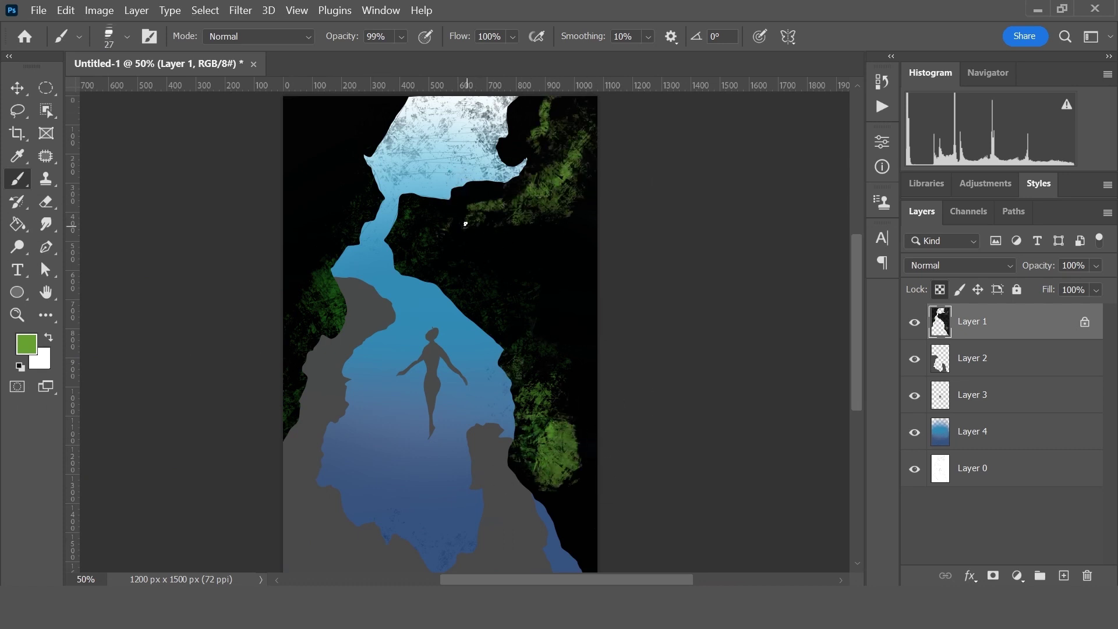
pyautogui.click(26, 344)
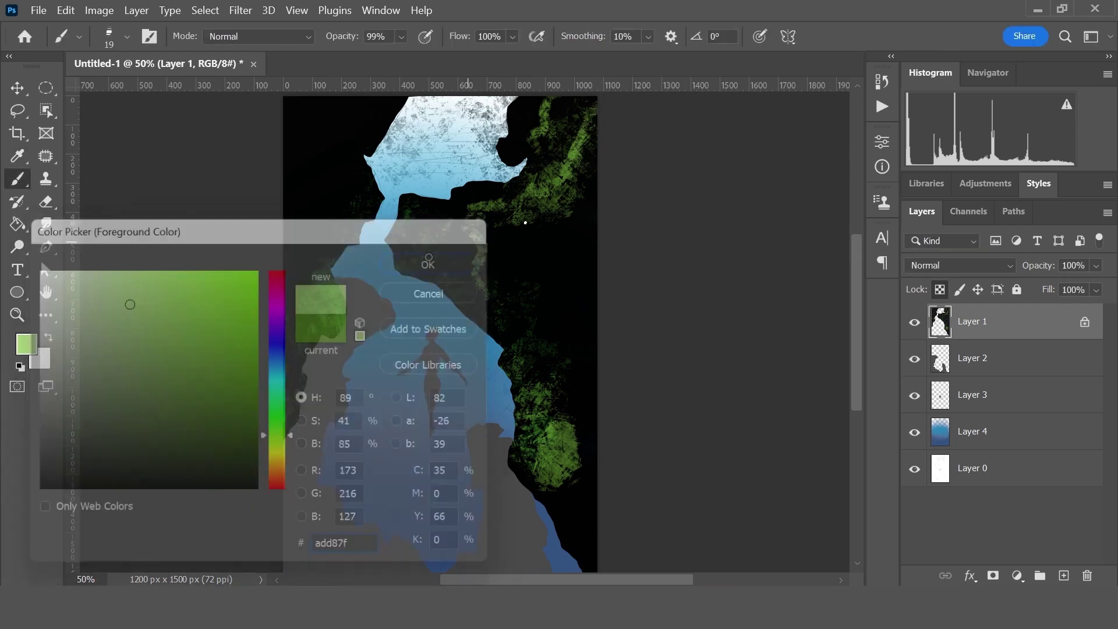
pyautogui.click(432, 260)
pyautogui.moveTo(592, 113); pyautogui.dragTo(536, 184)
pyautogui.click(944, 359)
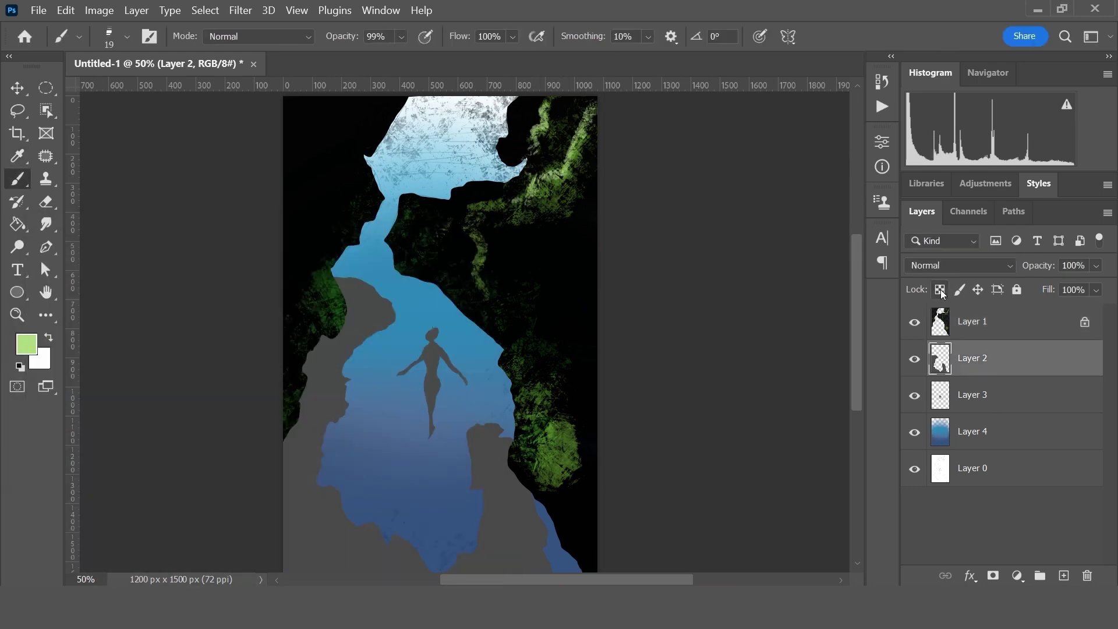
# - Paint blue-grey texture over the inner rocks, then pick deeper blue with a soft round brush
pyautogui.click(26, 344)
pyautogui.press('Return')
pyautogui.moveTo(307, 472); pyautogui.dragTo(384, 285)
pyautogui.click(26, 343)
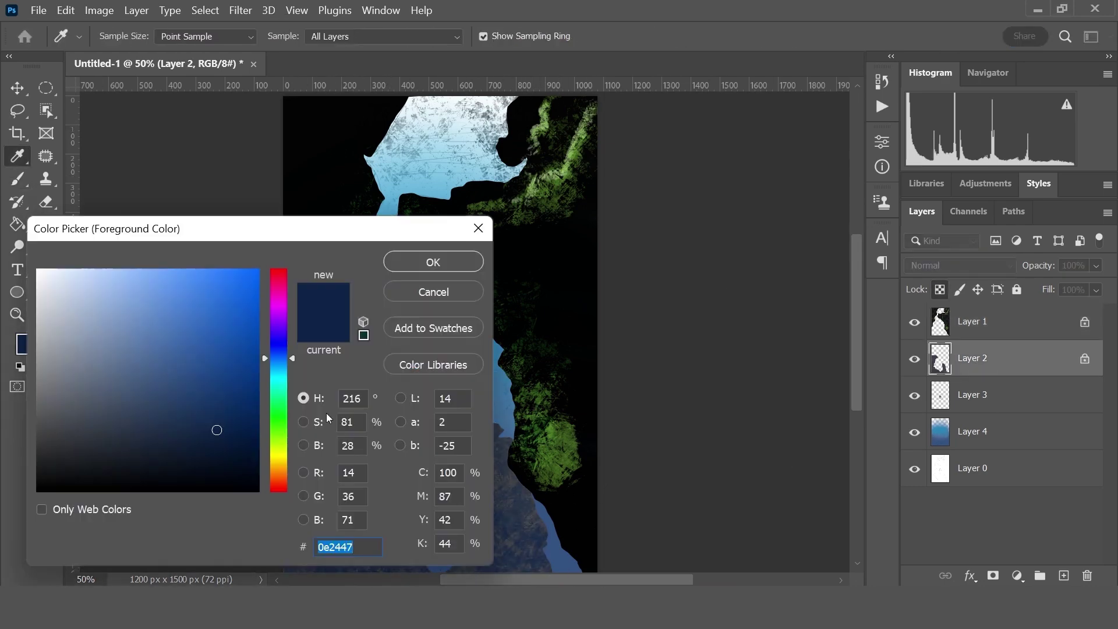
pyautogui.click(432, 260)
pyautogui.rightClick(354, 309)
pyautogui.doubleClick(487, 479)
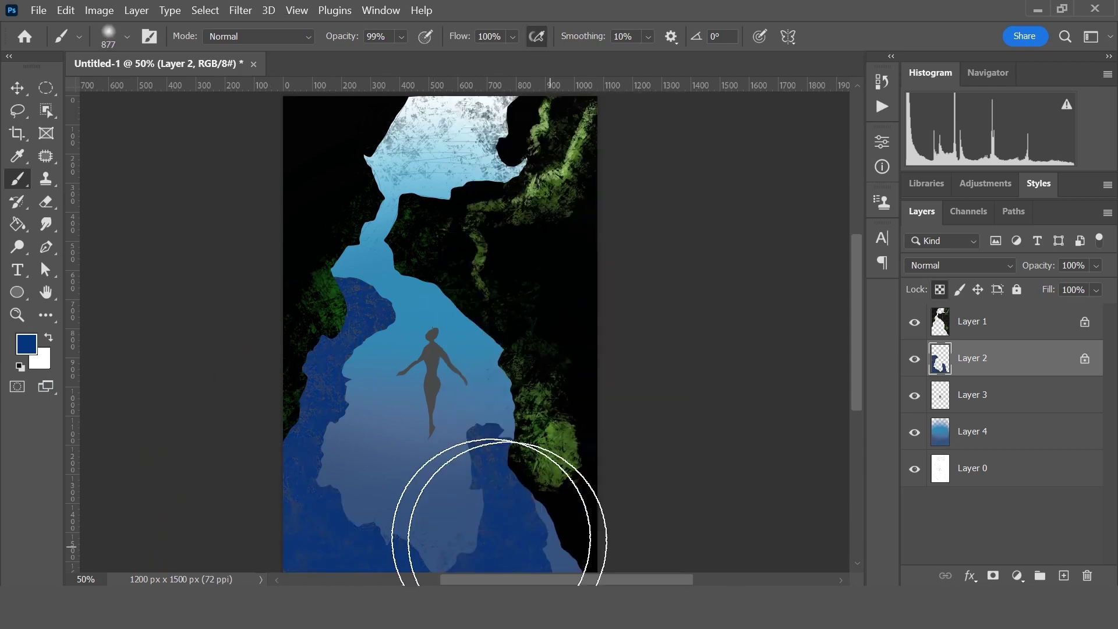
# - Choose dark navy shades for the rocks and open the Filter > Blur menu
pyautogui.click(26, 344)
pyautogui.click(432, 260)
pyautogui.hscroll(-10, 477, 530)
pyautogui.hscroll(10, 476, 530)
pyautogui.click(26, 343)
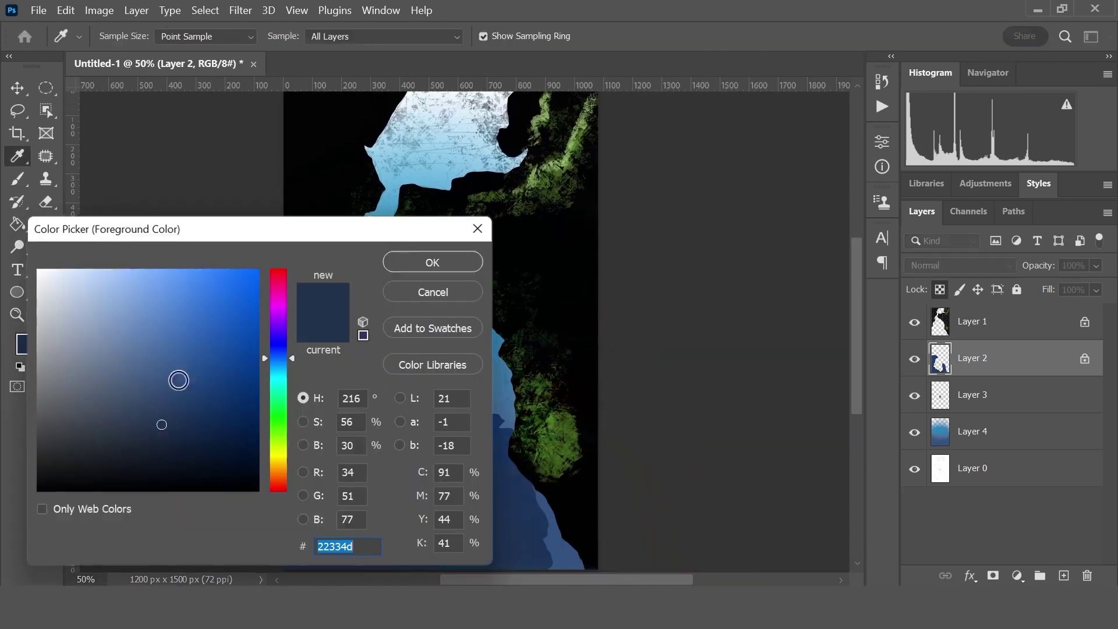
pyautogui.click(432, 260)
pyautogui.click(240, 10)
pyautogui.click(256, 27)
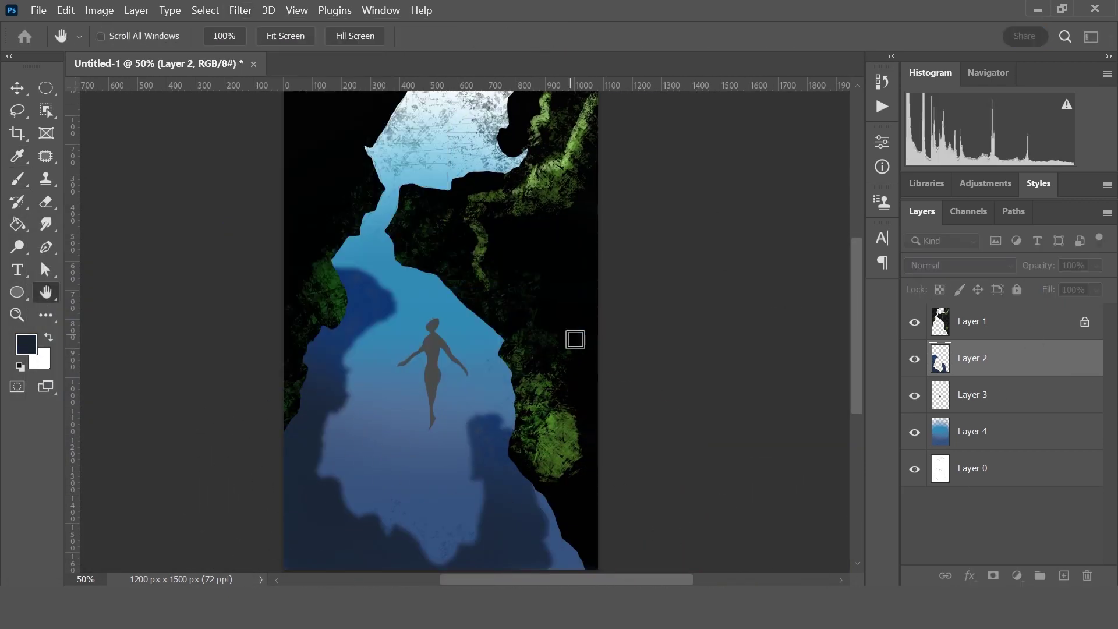
# - Apply a Gaussian Blur to the inner rocks and lock Layer 2's transparency
pyautogui.click(240, 10)
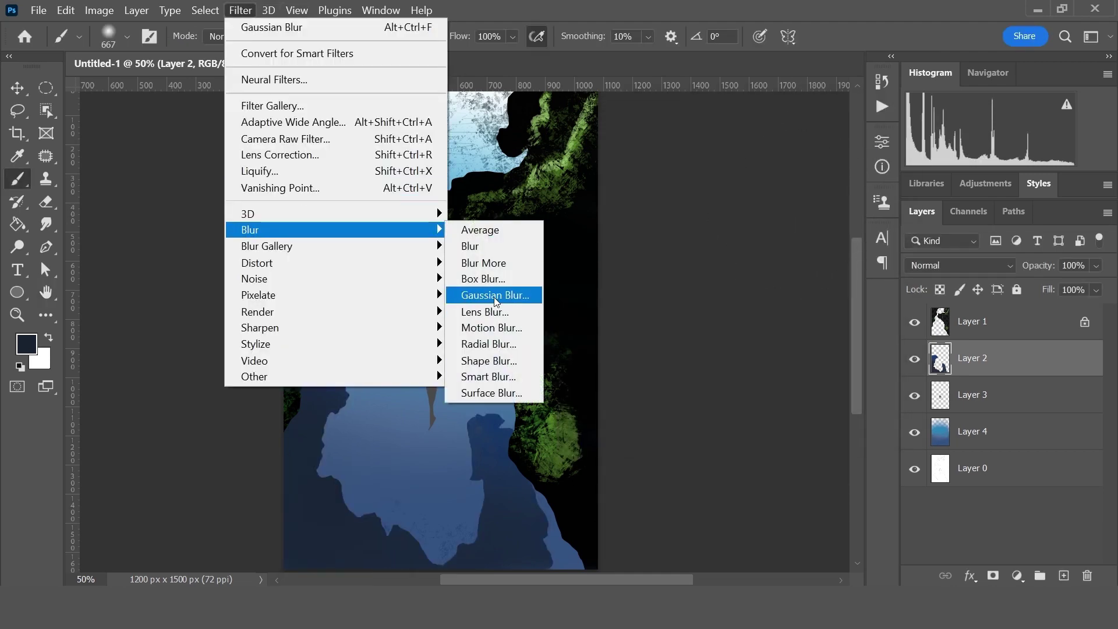
pyautogui.click(487, 291)
pyautogui.click(836, 147)
pyautogui.press('b')
pyautogui.press('/')
pyautogui.keyDown('alt'); pyautogui.click(369, 288); pyautogui.keyUp('alt')
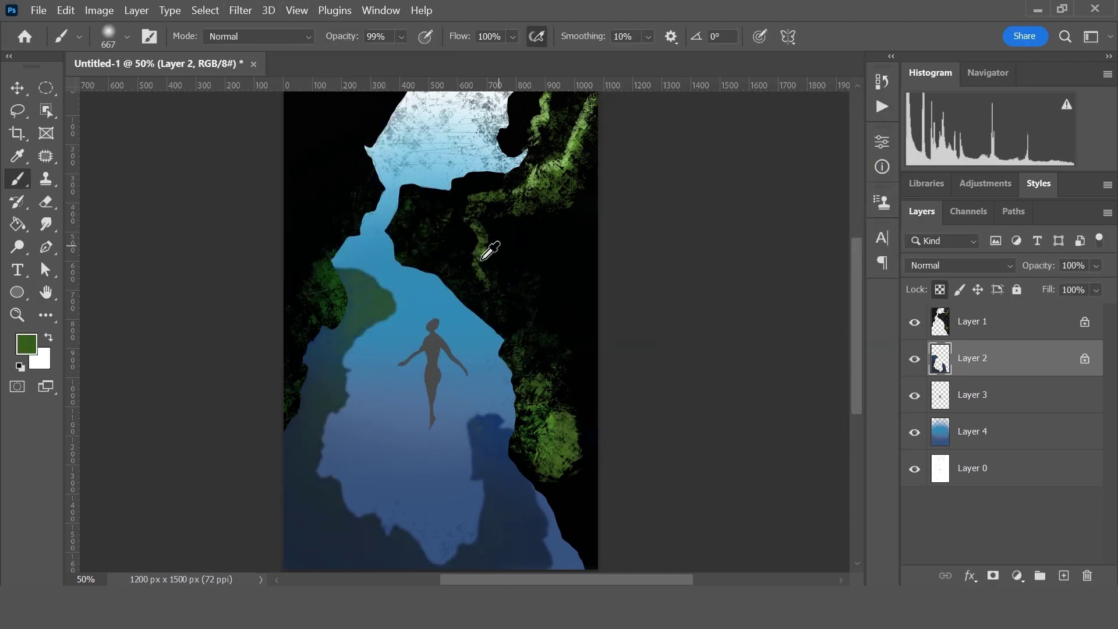
# - On Layer 1, brush sampled water blue over the dark rocks and darken the upper-left edge
pyautogui.click(987, 322)
pyautogui.keyDown('alt'); pyautogui.click(413, 292); pyautogui.keyUp('alt')
pyautogui.moveTo(400, 149)
pyautogui.mouseDown()
pyautogui.moveTo(569, 212)
pyautogui.moveTo(569, 428)
pyautogui.moveTo(338, 245)
pyautogui.mouseUp()
pyautogui.keyDown('alt'); pyautogui.click(329, 136); pyautogui.keyUp('alt')
# - On Layer 3, lasso a veil from the swimmer's head to hand and fill it dark blue
pyautogui.keyDown('ctrl'); pyautogui.click(434, 372); pyautogui.keyUp('ctrl')
pyautogui.keyDown('alt'); pyautogui.click(453, 412); pyautogui.keyUp('alt')
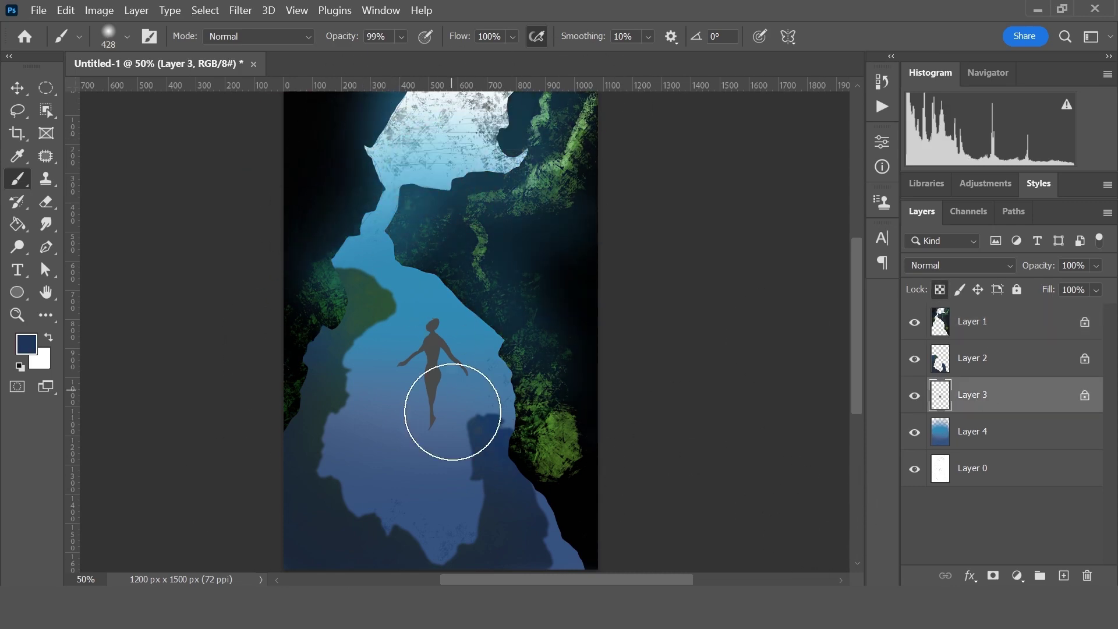
pyautogui.press('l')
pyautogui.moveTo(465, 379); pyautogui.dragTo(439, 324)
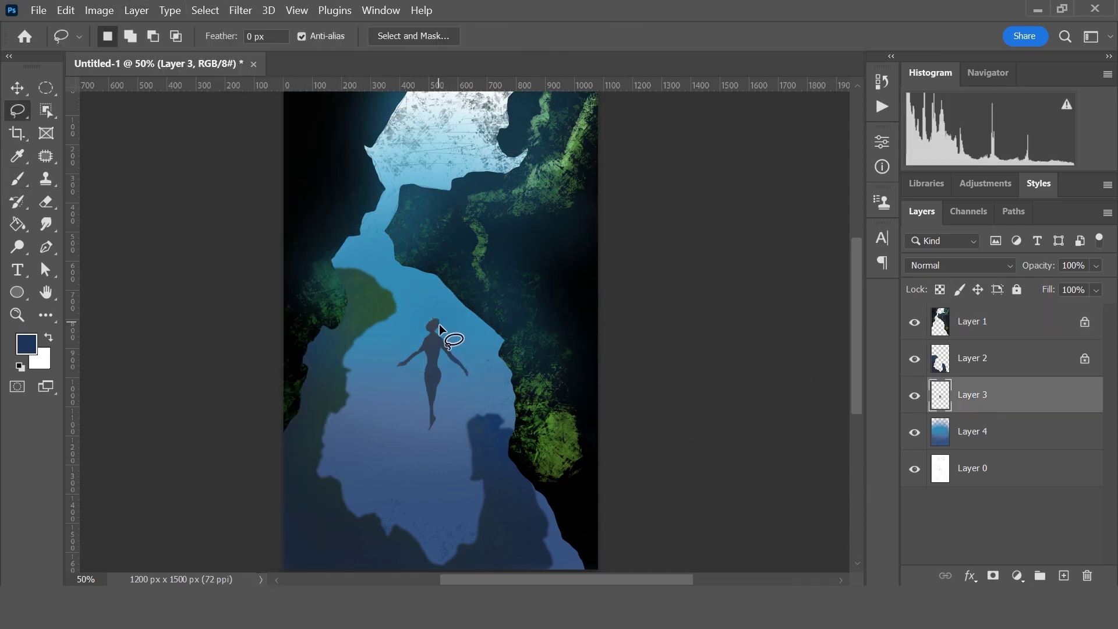
pyautogui.hotkey('alt', 'BackSpace')
pyautogui.hotkey('ctrl', 'd')
pyautogui.press('b')
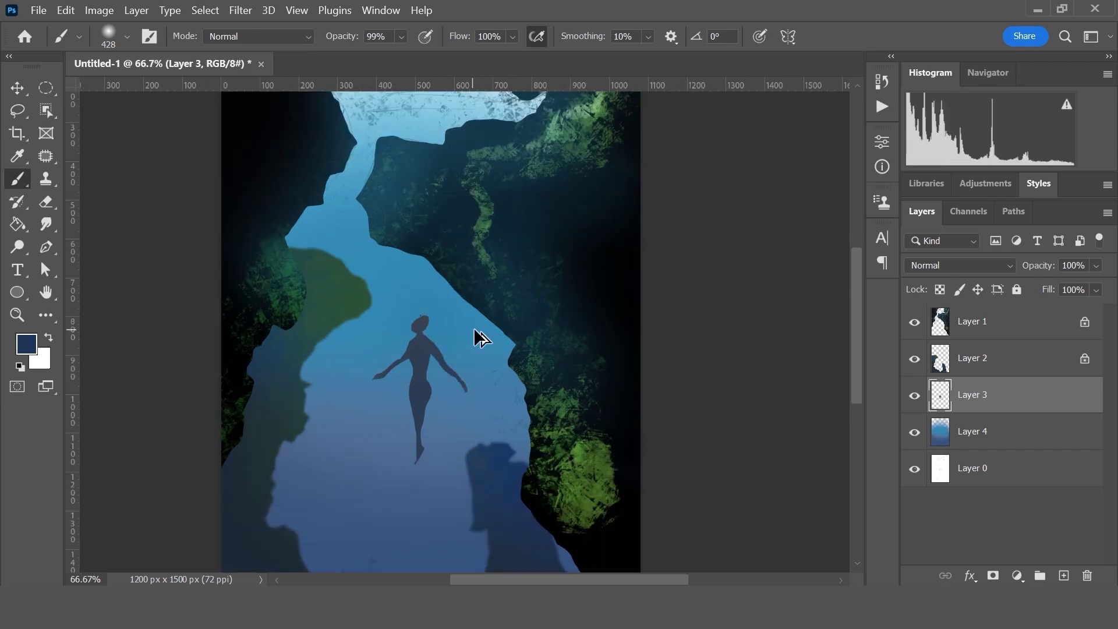
# - Undo the blue veil, clear the selection and zoom out to the whole painting
pyautogui.press('l')
pyautogui.moveTo(441, 323); pyautogui.dragTo(441, 324)
pyautogui.press('b')
pyautogui.hotkey('ctrl', 'd')
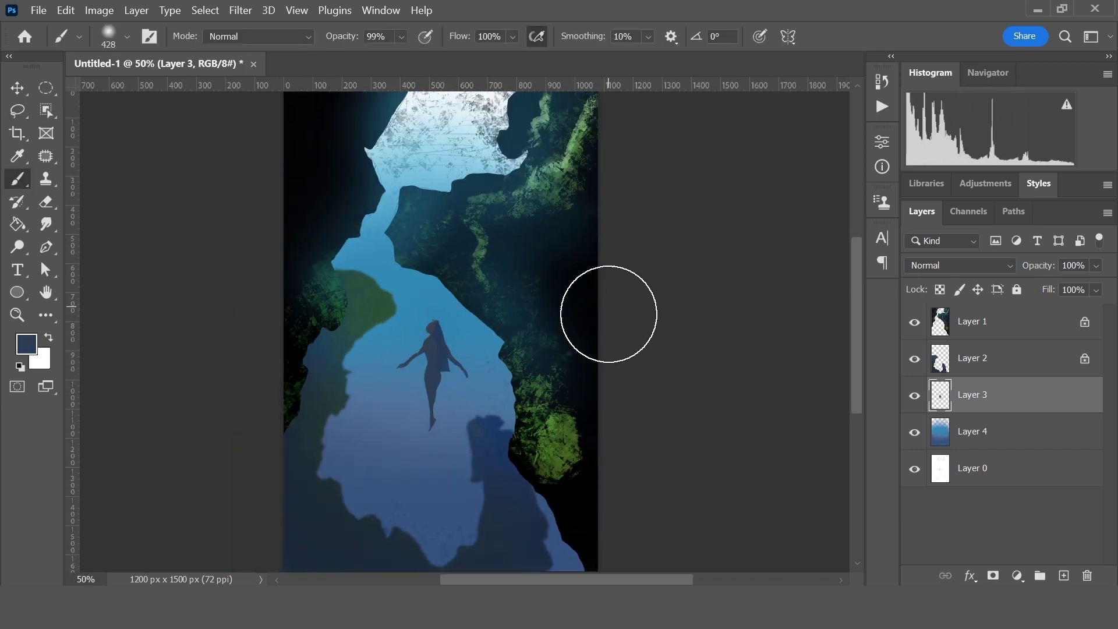
pyautogui.hotkey('ctrl', '-')
pyautogui.click(983, 434)
# - Paint white sun ray strokes with a streaky brush and reapply the last blur
pyautogui.rightClick(470, 289)
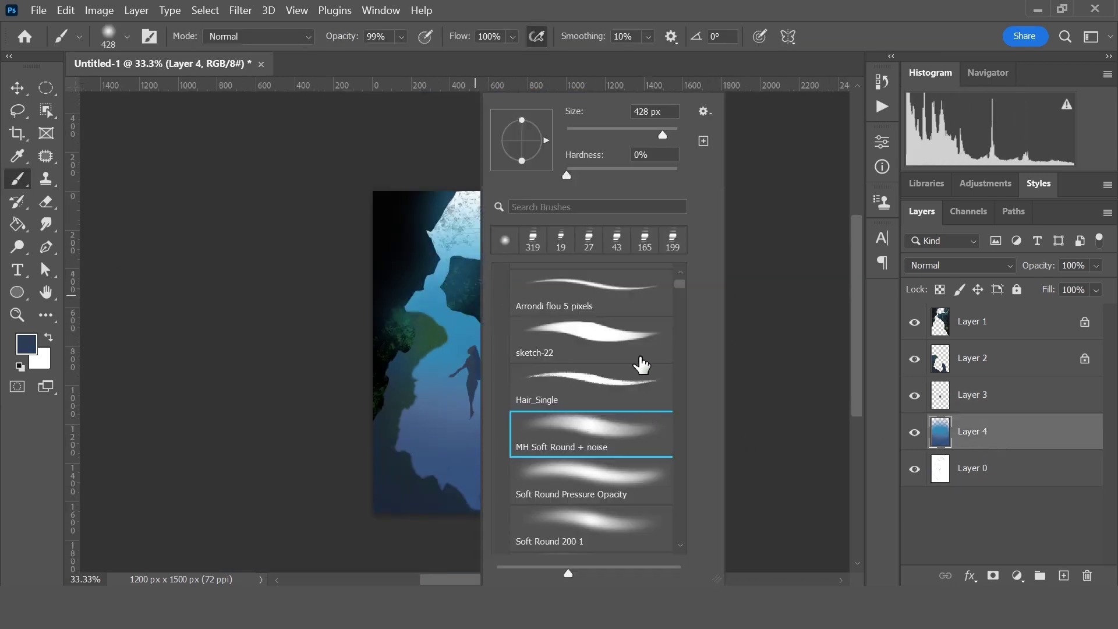
pyautogui.doubleClick(639, 361)
pyautogui.press('x')
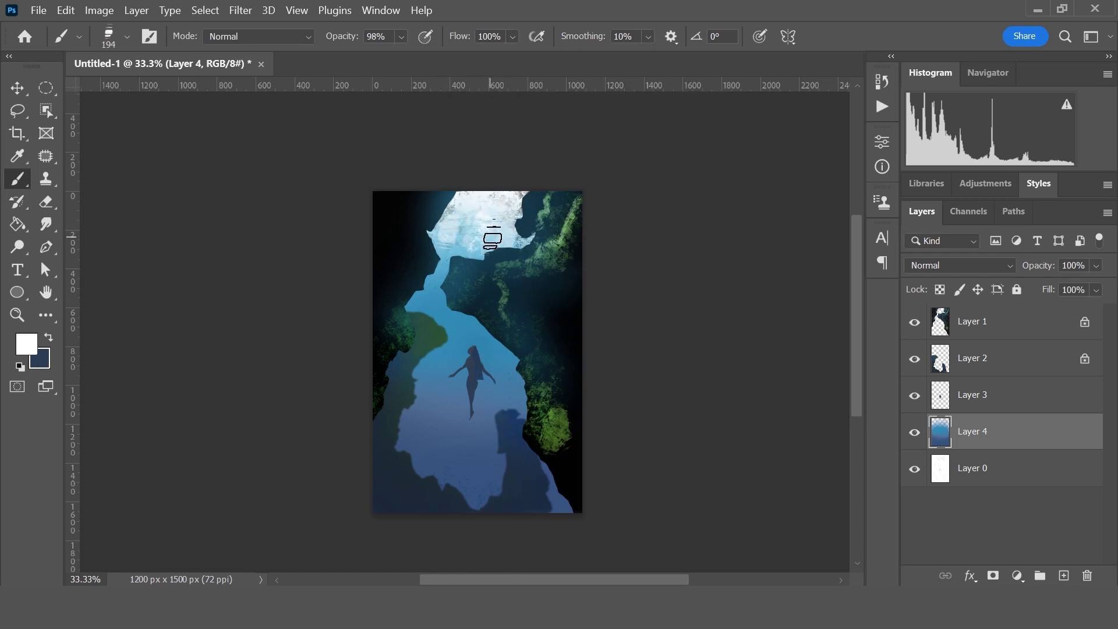
pyautogui.click(240, 10)
pyautogui.click(262, 29)
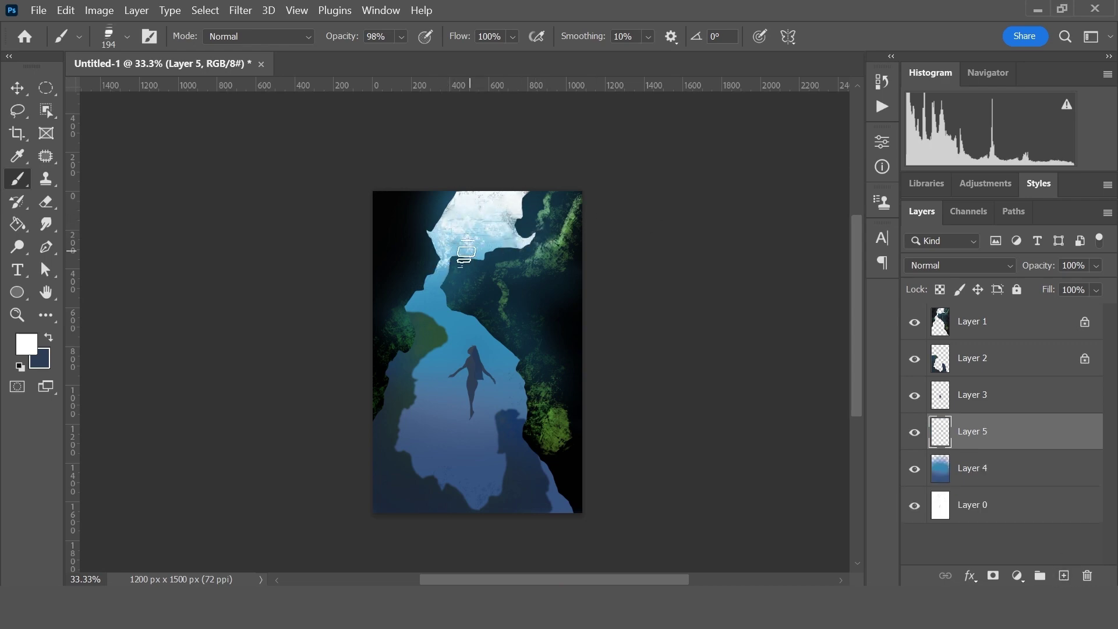
# - Apply Radial Blur to the ray strokes, then repeat it once more
pyautogui.click(240, 10)
pyautogui.click(501, 352)
pyautogui.click(308, 229)
pyautogui.click(240, 10)
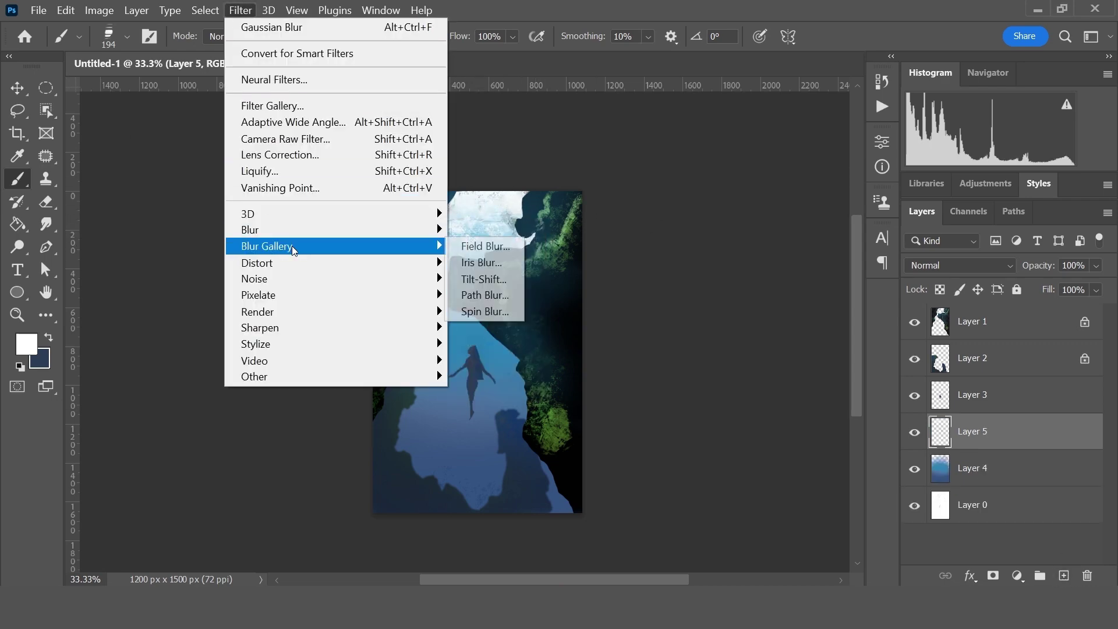
pyautogui.click(490, 344)
pyautogui.click(271, 289)
pyautogui.click(283, 200)
pyautogui.click(240, 10)
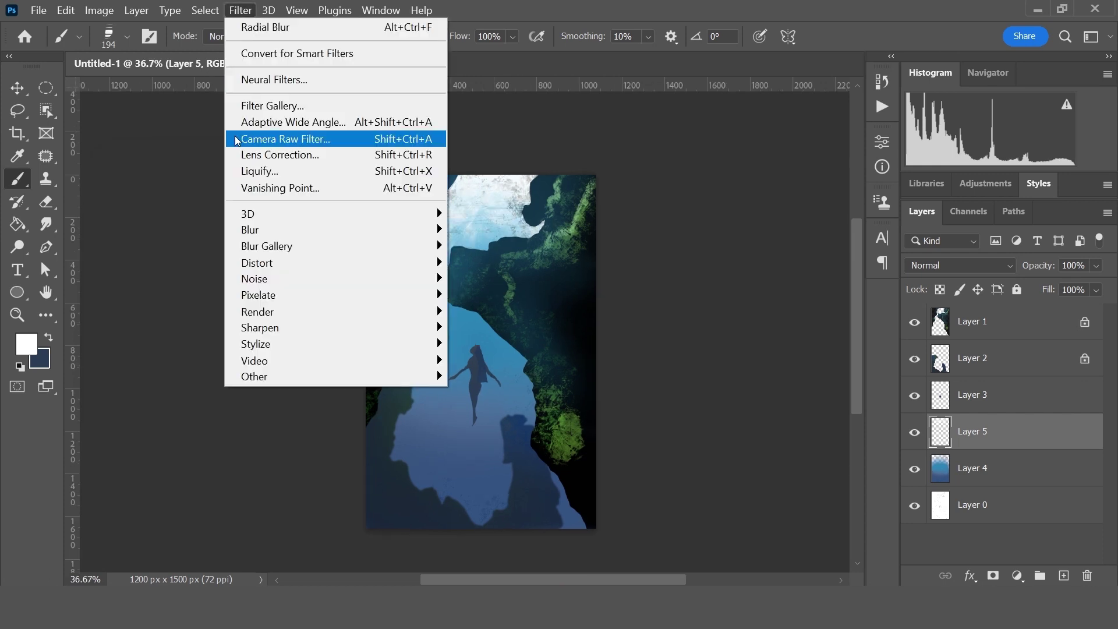
pyautogui.click(265, 27)
pyautogui.click(294, 208)
# - Move the rays layer above Layer 1, transform it, and set its blend mode to Overlay
pyautogui.press('v')
pyautogui.moveTo(985, 432); pyautogui.dragTo(993, 315)
pyautogui.hotkey('ctrl', 't')
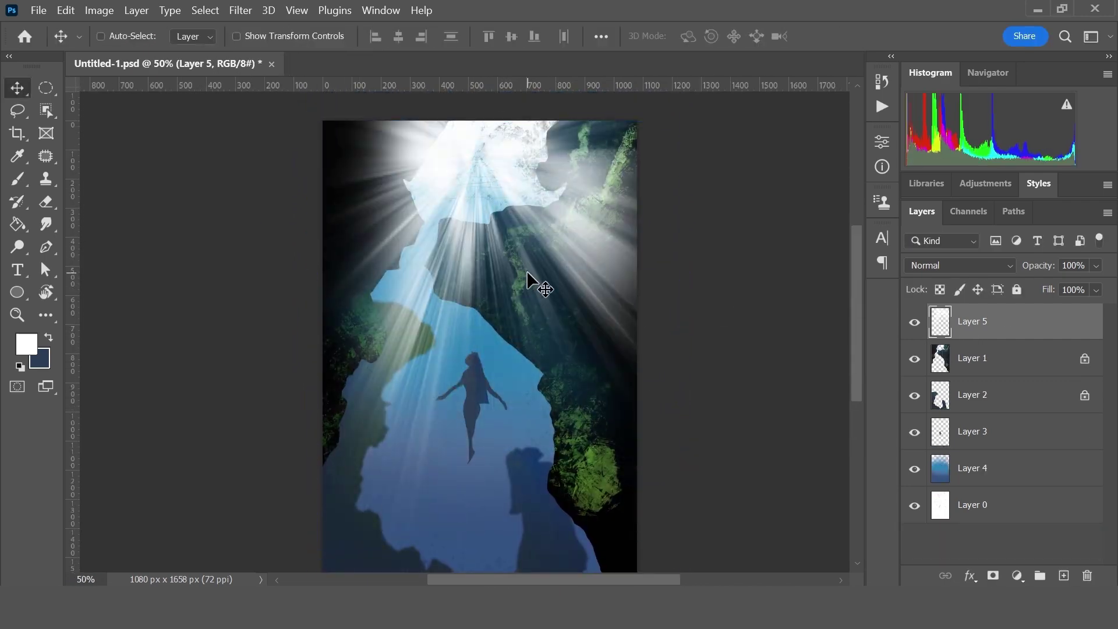
pyautogui.click(959, 266)
pyautogui.click(959, 300)
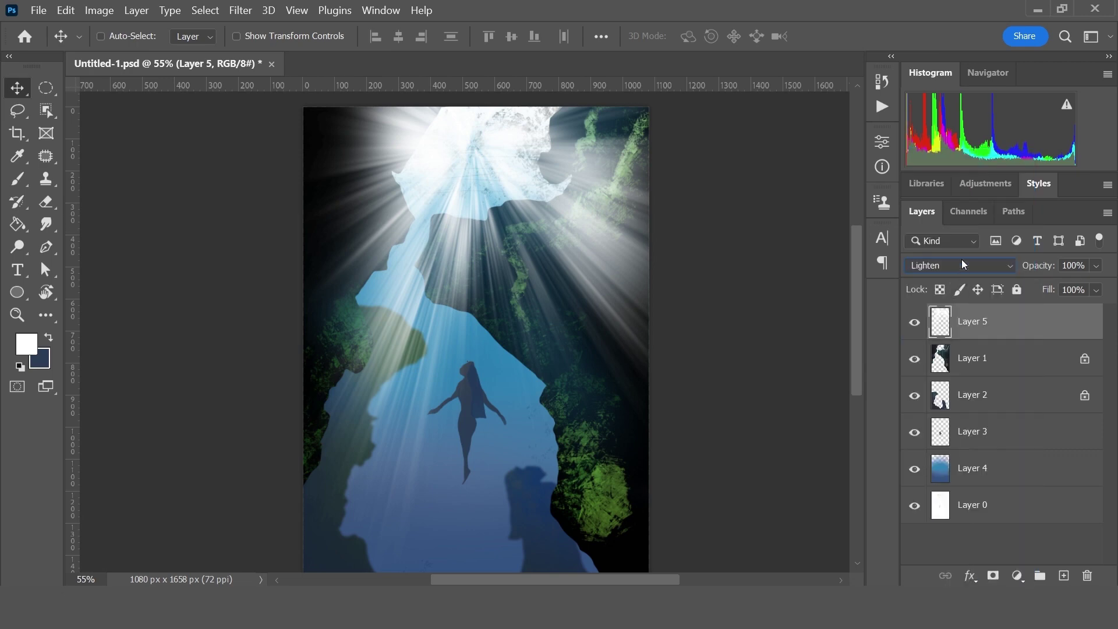
pyautogui.click(961, 266)
pyautogui.click(937, 347)
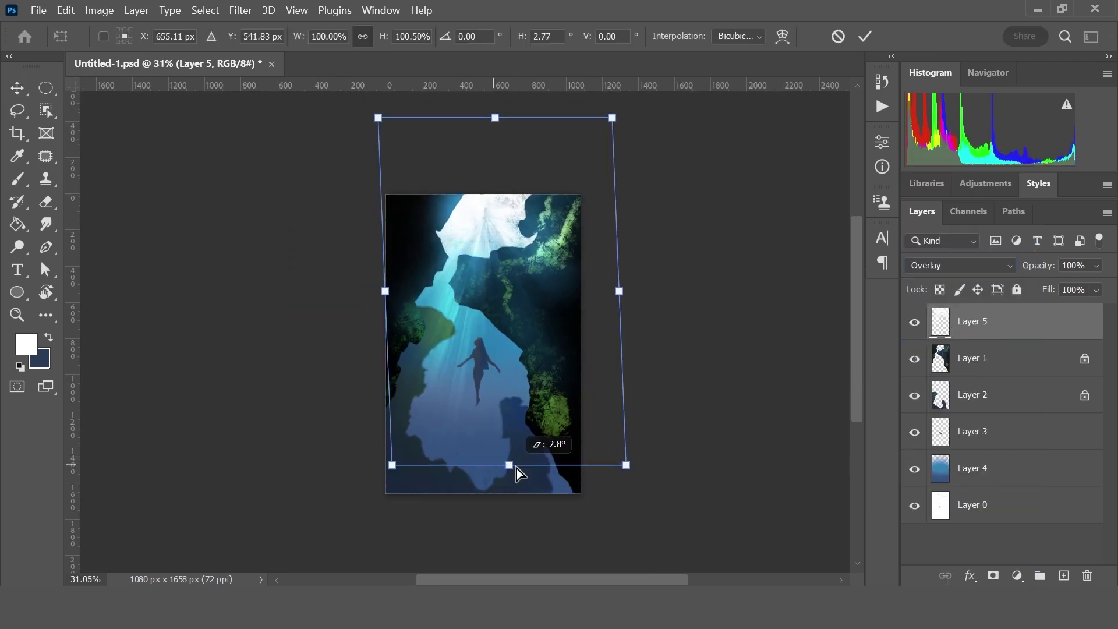
# - Add a new Layer 6 and place it between Layer 1 and Layer 2
pyautogui.click(1063, 575)
pyautogui.click(961, 265)
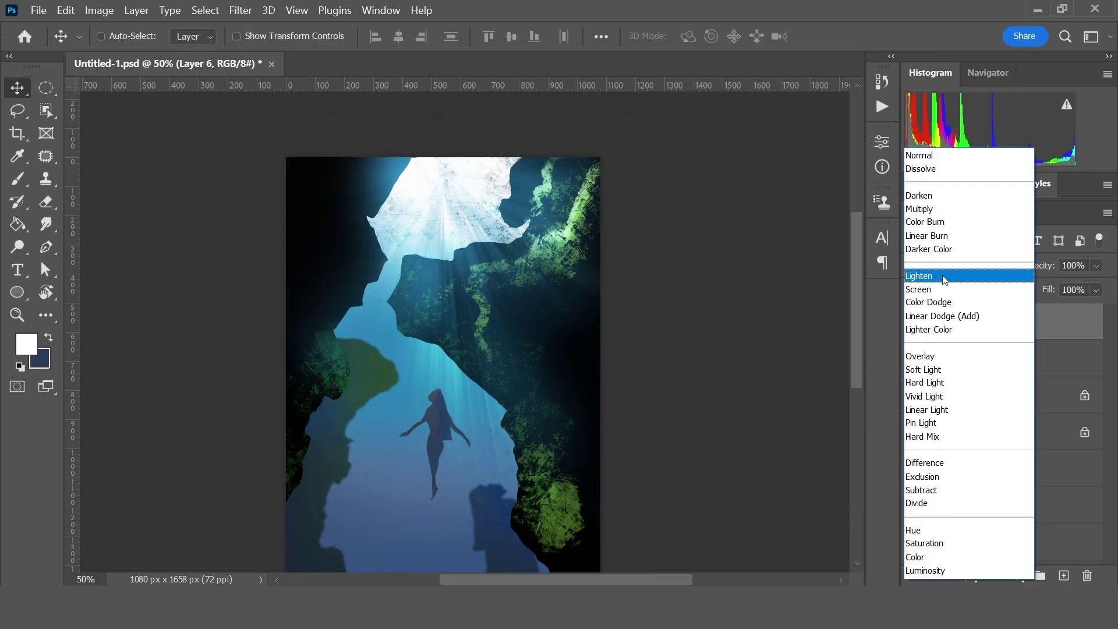
pyautogui.click(958, 300)
pyautogui.press('b')
pyautogui.moveTo(1006, 335); pyautogui.dragTo(1004, 413)
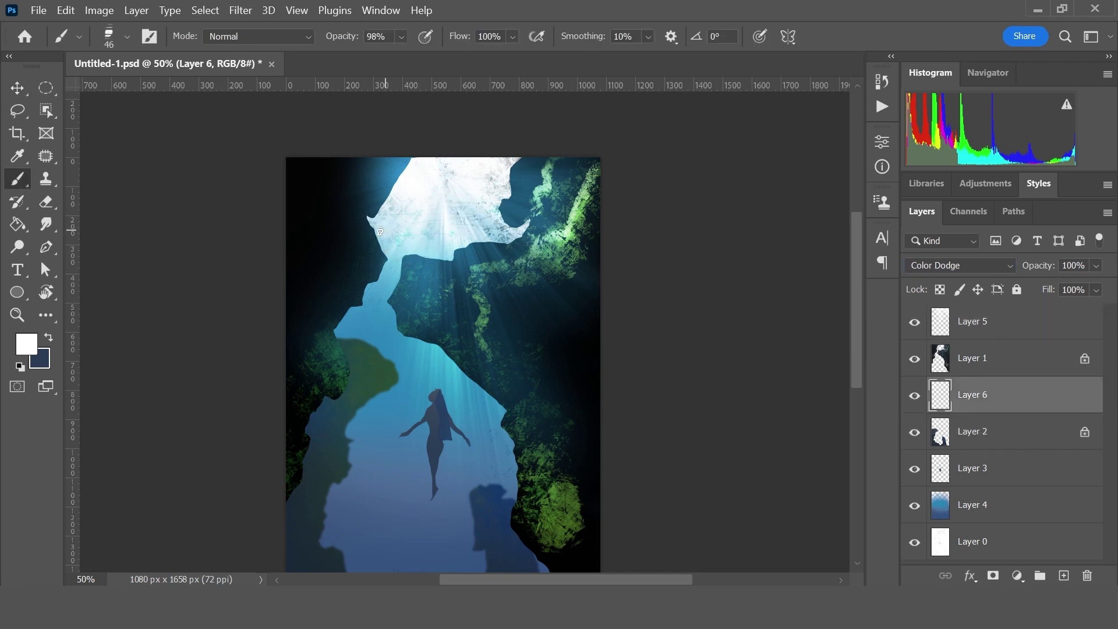
# - Lasso thin streaks near the cave opening and paint them light blue-grey
pyautogui.press('l')
pyautogui.moveTo(384, 256)
pyautogui.mouseDown()
pyautogui.moveTo(469, 251)
pyautogui.moveTo(501, 211)
pyautogui.moveTo(499, 233)
pyautogui.mouseUp()
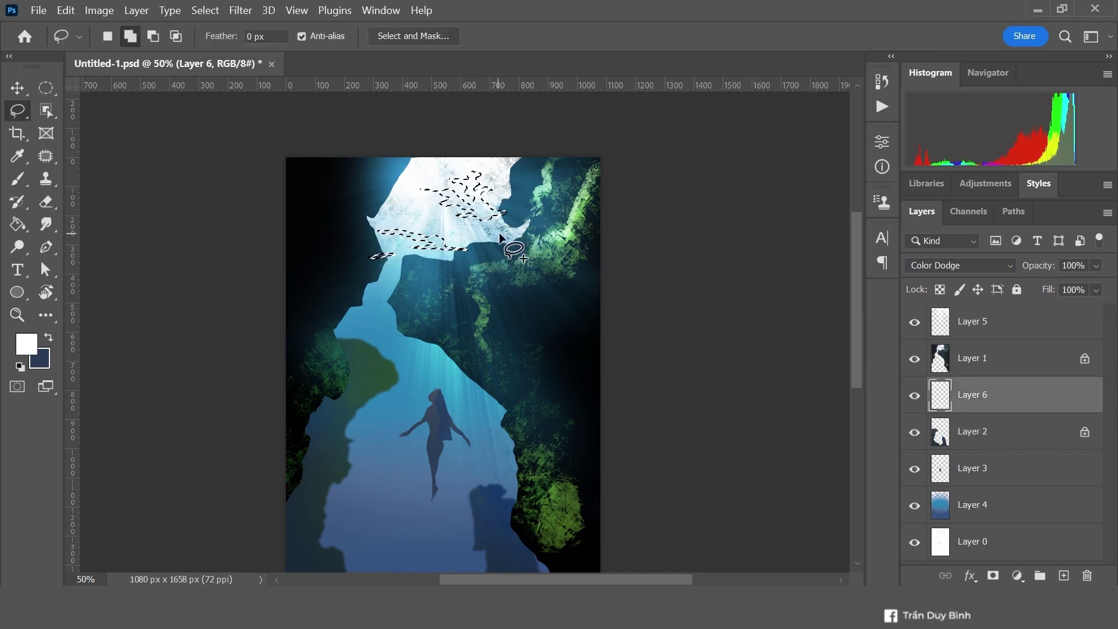
pyautogui.moveTo(380, 204)
pyautogui.mouseDown()
pyautogui.moveTo(438, 221)
pyautogui.moveTo(391, 277)
pyautogui.moveTo(402, 302)
pyautogui.mouseUp()
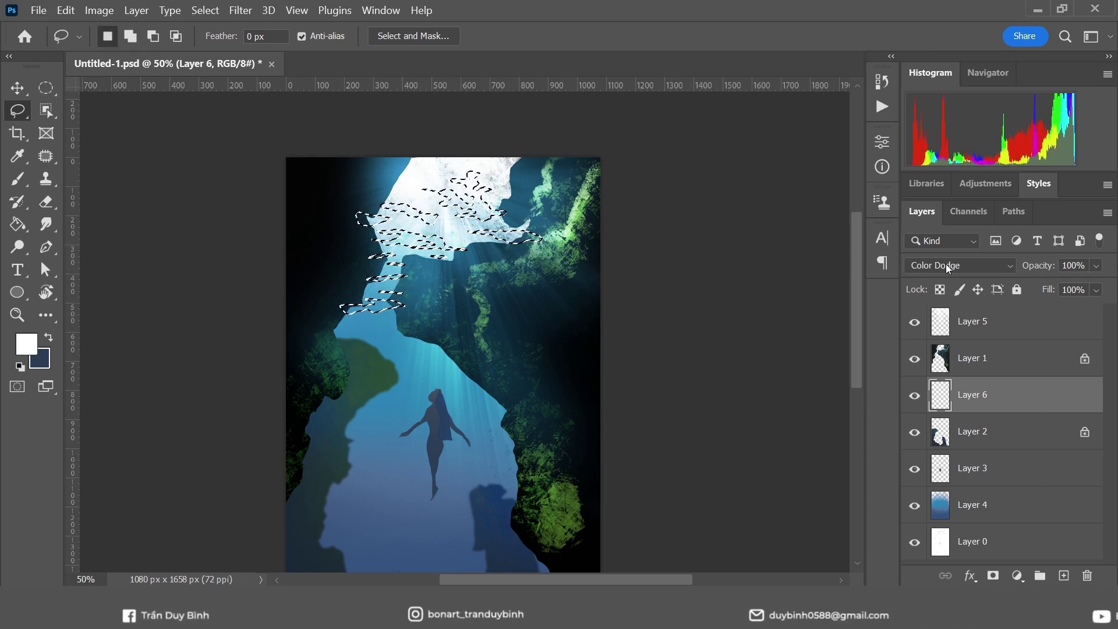
pyautogui.hotkey('shift', 'alt', 'n')
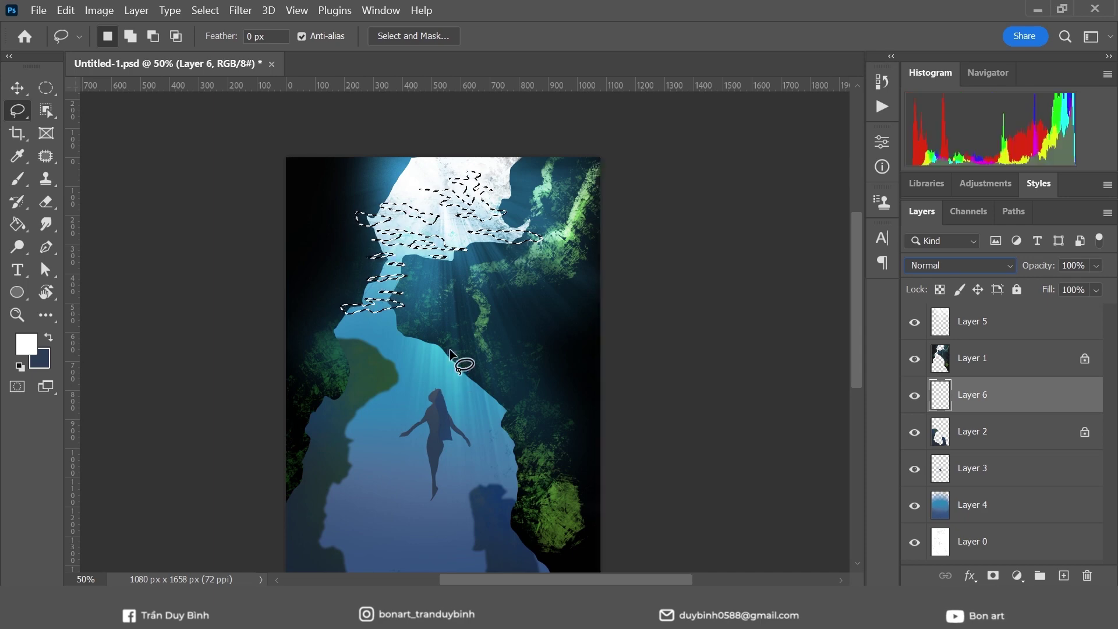
pyautogui.press('b')
pyautogui.keyDown('alt'); pyautogui.click(531, 218); pyautogui.keyUp('alt')
pyautogui.press('.')
pyautogui.keyDown('alt'); pyautogui.click(466, 210); pyautogui.keyUp('alt')
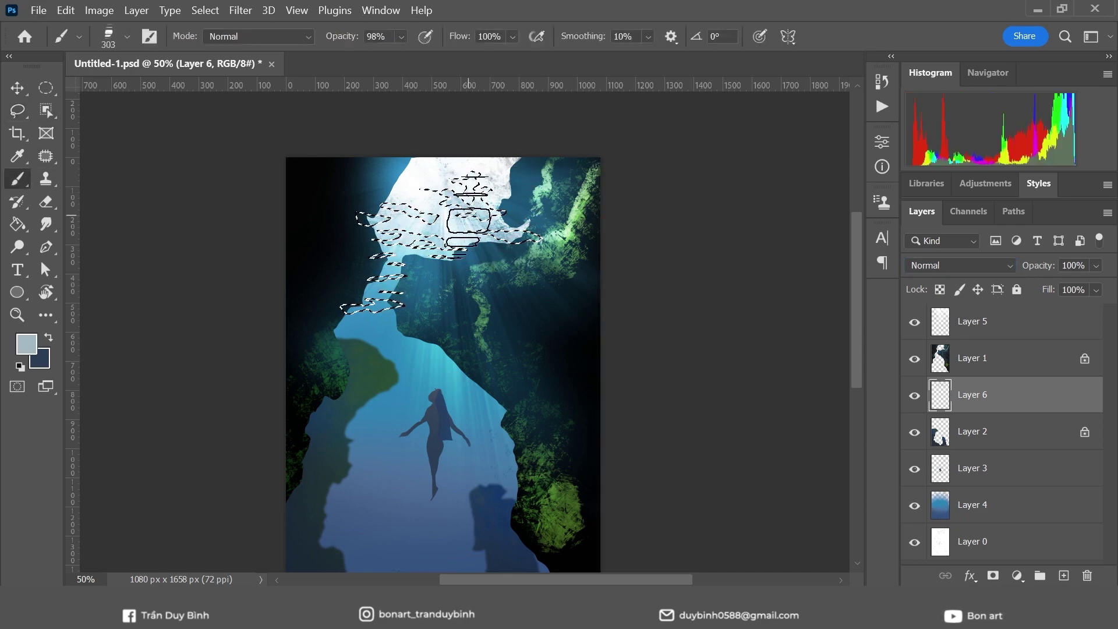
# - Try Multiply and Normal blending, switch to medium blue, and settle Layer 6 on Divide
pyautogui.click(961, 265)
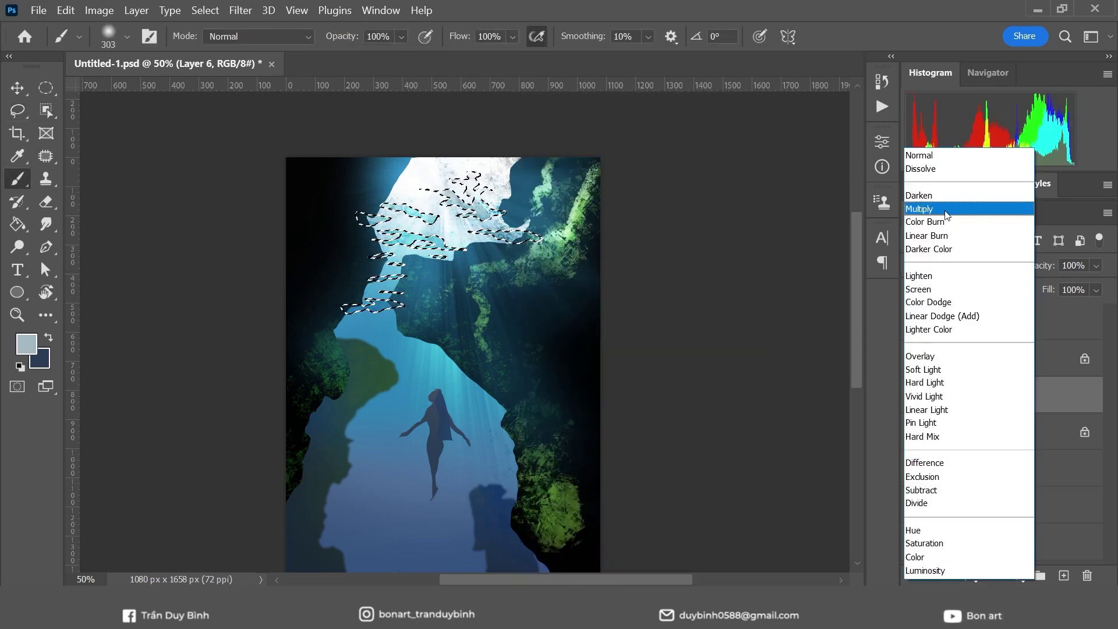
pyautogui.click(932, 210)
pyautogui.hotkey('ctrl', 'd')
pyautogui.click(961, 265)
pyautogui.click(932, 153)
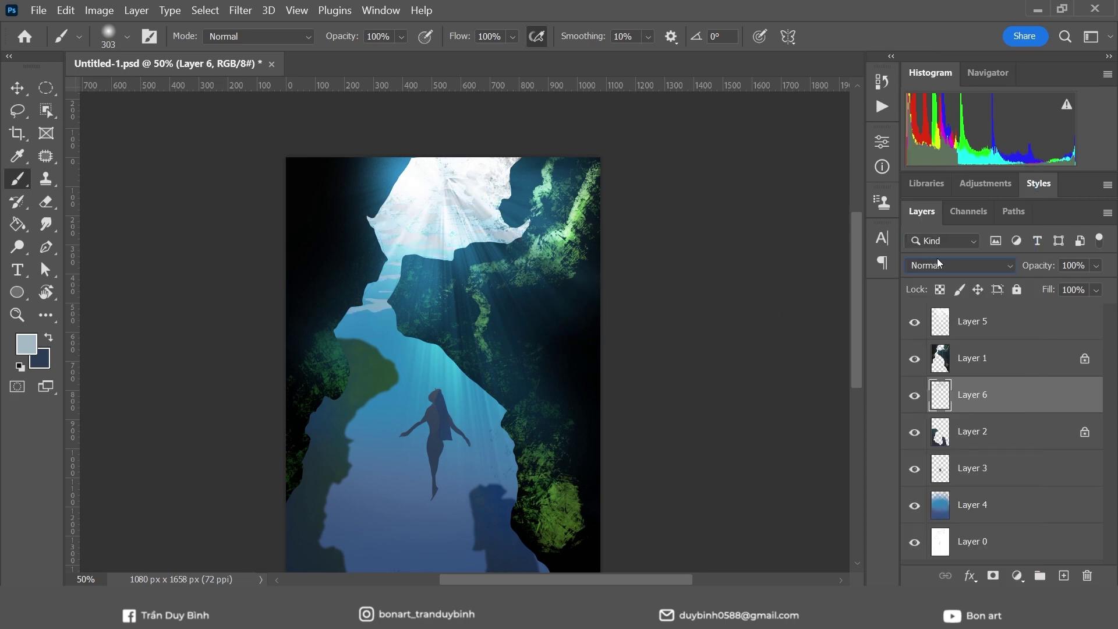
pyautogui.click(26, 344)
pyautogui.click(435, 260)
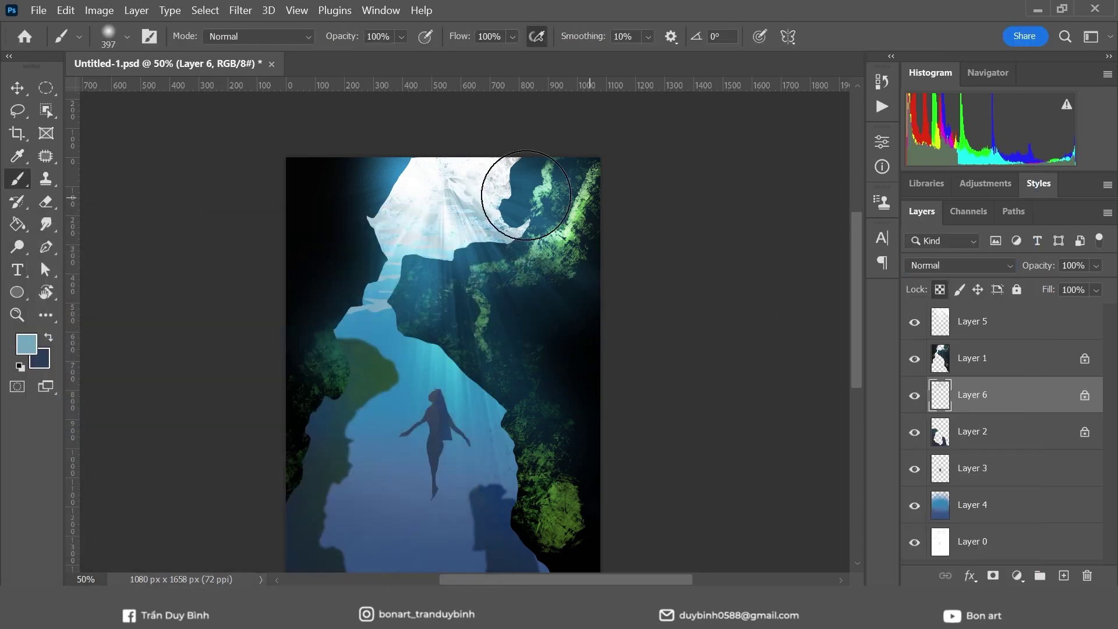
pyautogui.click(961, 265)
pyautogui.click(932, 502)
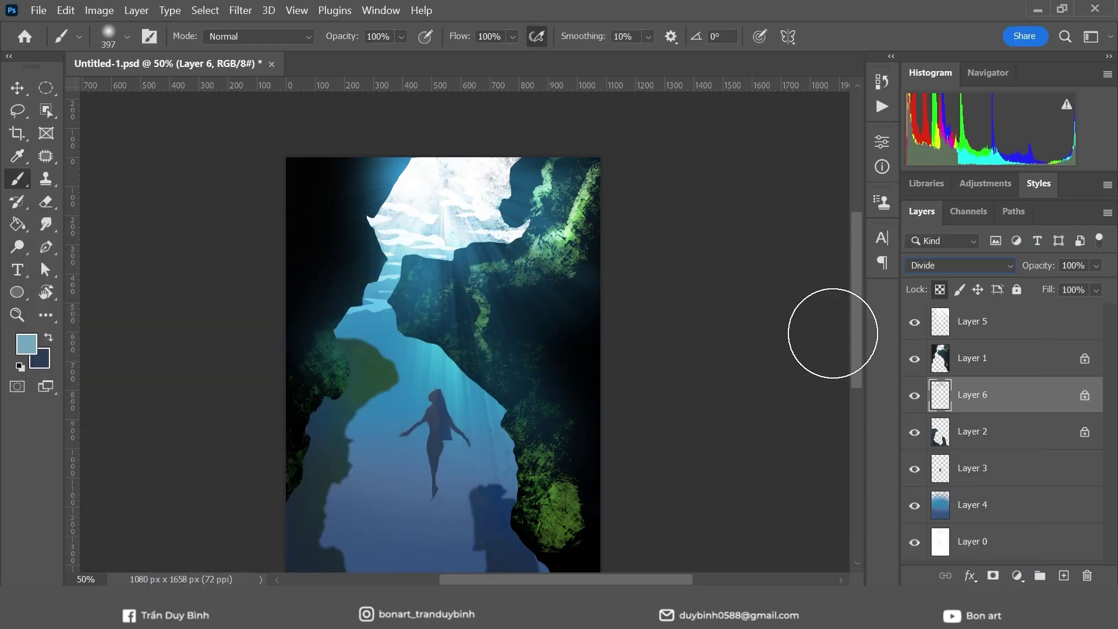
pyautogui.click(970, 576)
pyautogui.click(990, 547)
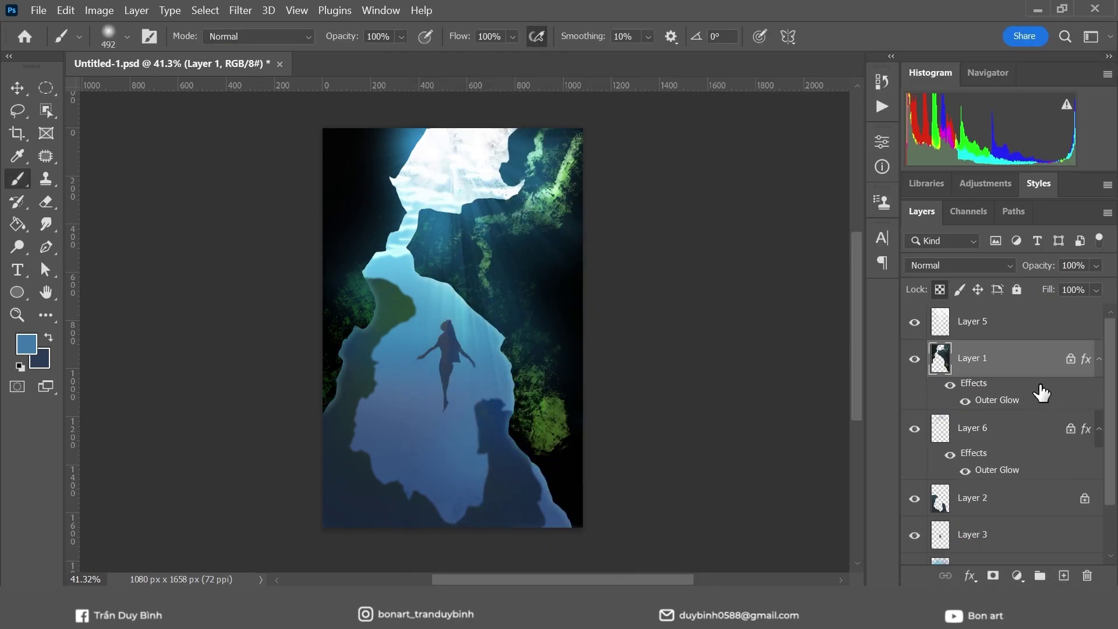
# - Duplicate Layer 1, hide the original's glow, and erase the shadow over the right wall
pyautogui.hotkey('ctrl', 'j')
pyautogui.click(950, 453)
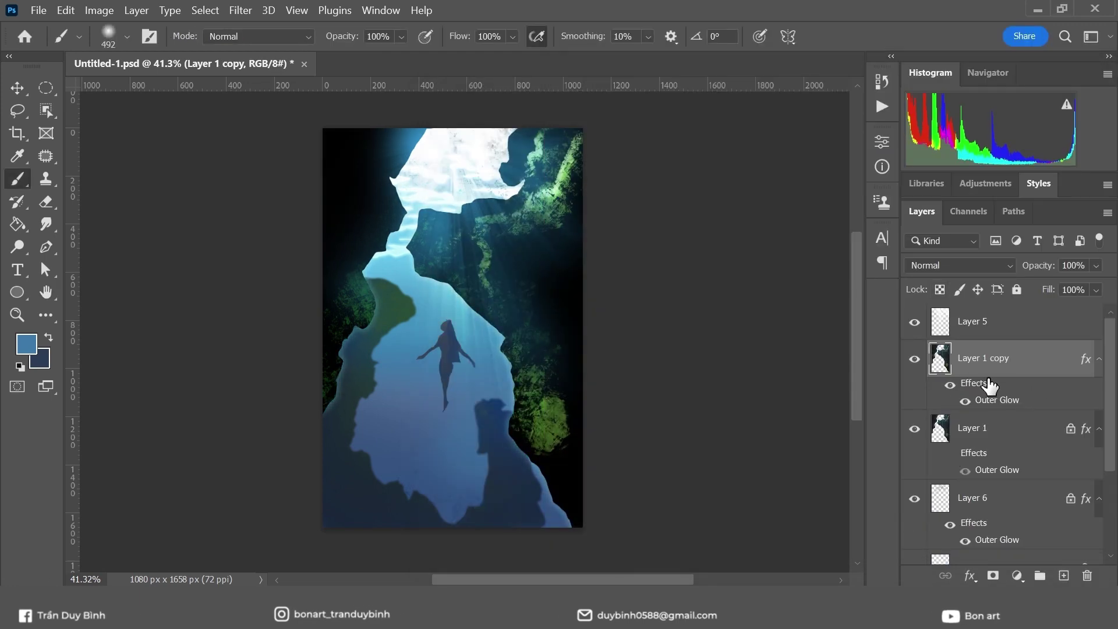
pyautogui.press('e')
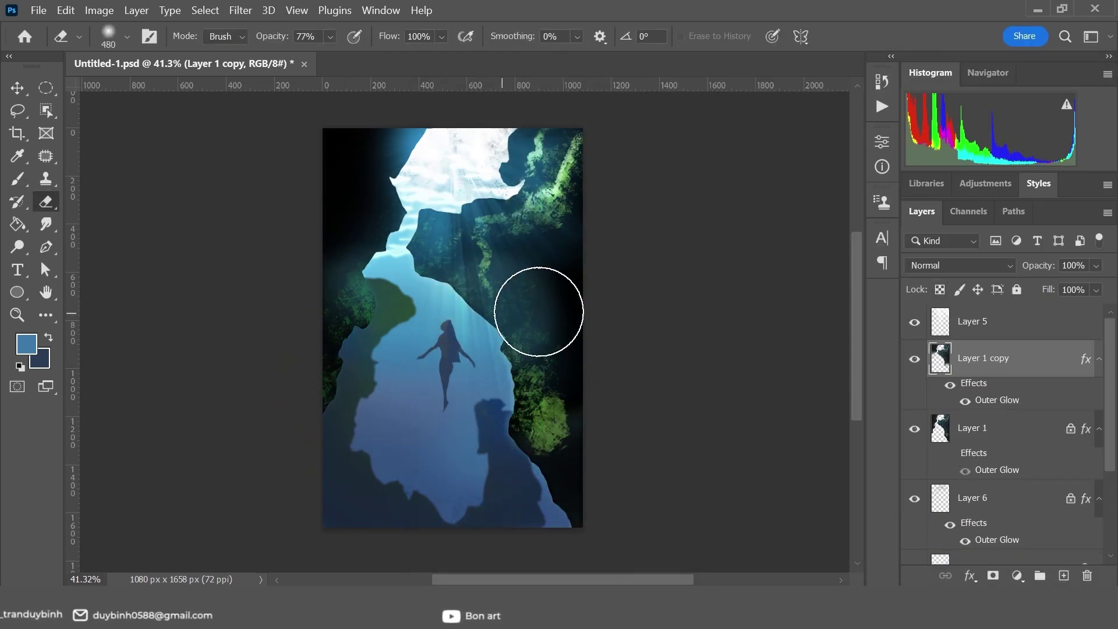
pyautogui.moveTo(536, 312); pyautogui.dragTo(610, 287)
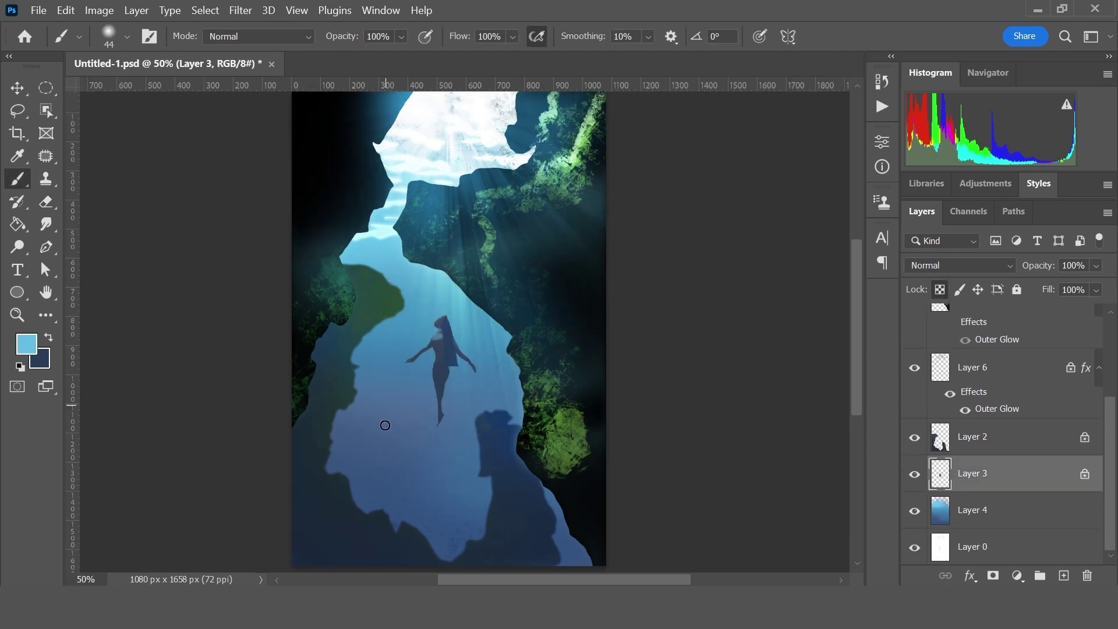
# - On a new layer above Layer 3, test Hair Stubbles strokes, then pick a large soft round brush
pyautogui.click(1064, 576)
pyautogui.rightClick(414, 417)
pyautogui.scroll(-10, 559, 408)
pyautogui.click(560, 486)
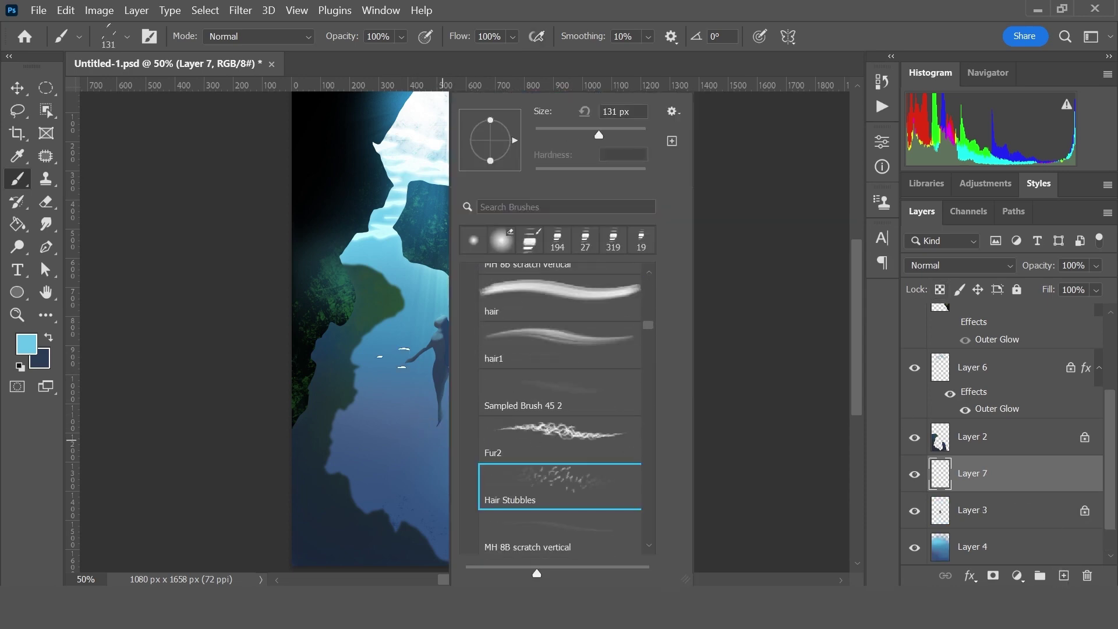
pyautogui.press('Escape')
pyautogui.rightClick(505, 312)
pyautogui.press('Return')
pyautogui.moveTo(536, 385); pyautogui.dragTo(546, 407)
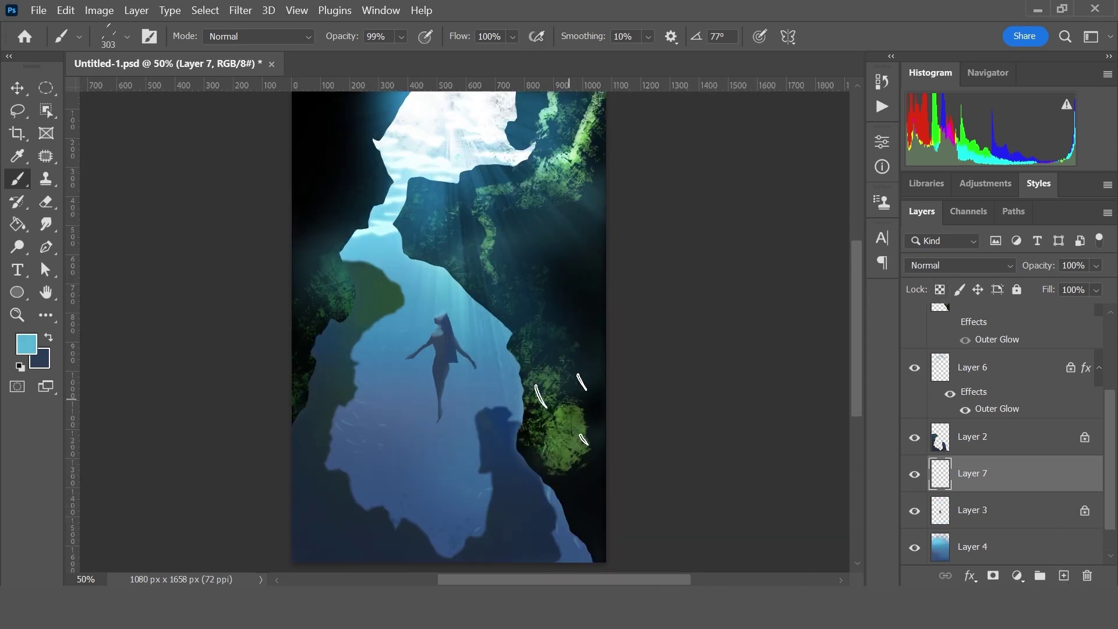
pyautogui.rightClick(563, 410)
pyautogui.doubleClick(624, 426)
# - Return to Layer 2 and paint a stroke in dark blue
pyautogui.hotkey('ctrl', '-')
pyautogui.hotkey('ctrl', '+')
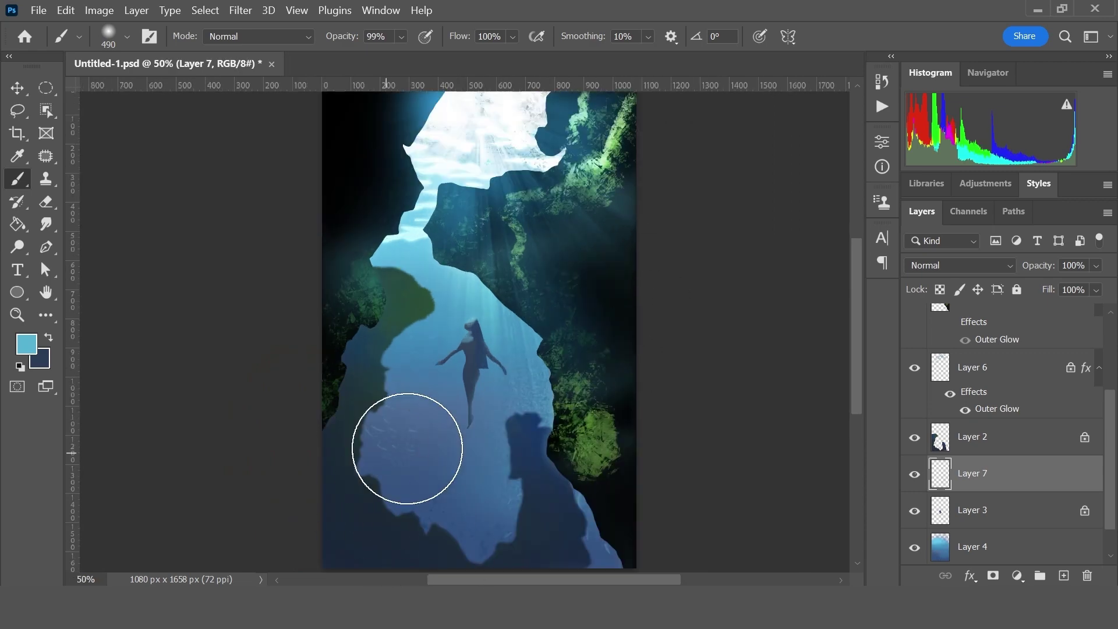
pyautogui.hotkey('ctrl', '-')
pyautogui.hotkey('alt', ']')
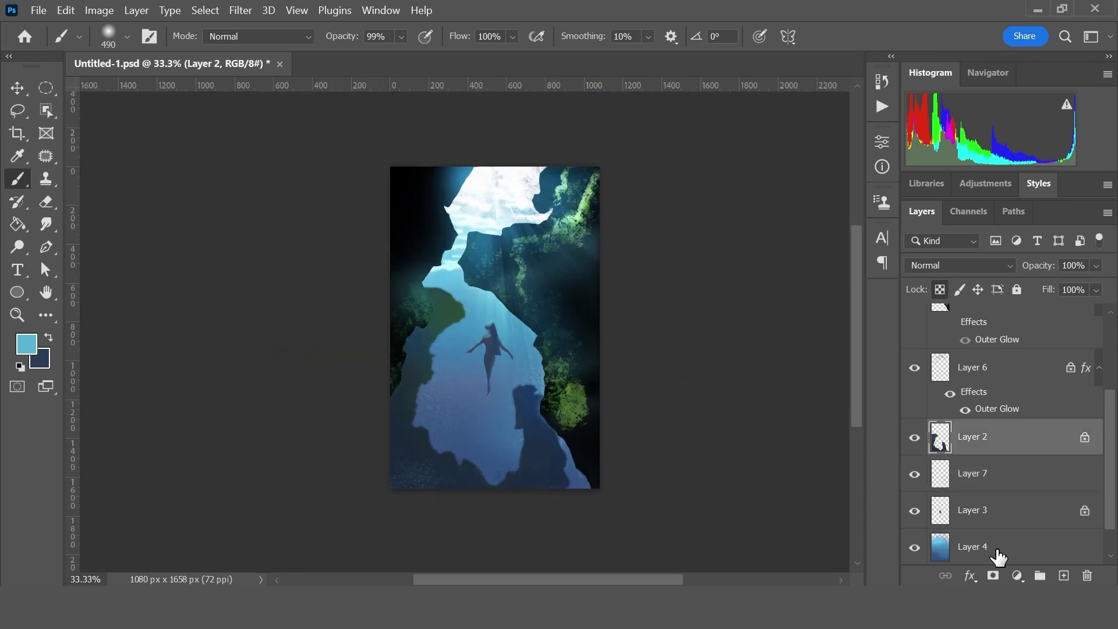
pyautogui.click(999, 557)
pyautogui.click(26, 344)
pyautogui.click(425, 266)
pyautogui.hotkey('alt', ']')
pyautogui.hotkey('alt', ']')
pyautogui.hotkey('alt', ']')
pyautogui.click(27, 345)
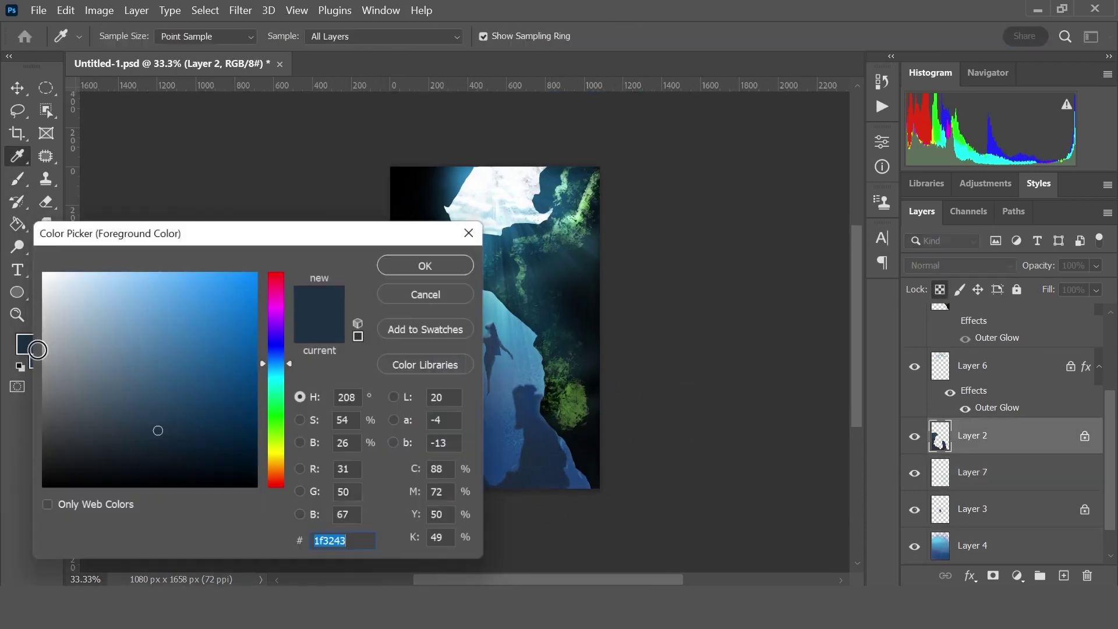
pyautogui.press('Return')
pyautogui.moveTo(623, 330); pyautogui.dragTo(586, 312)
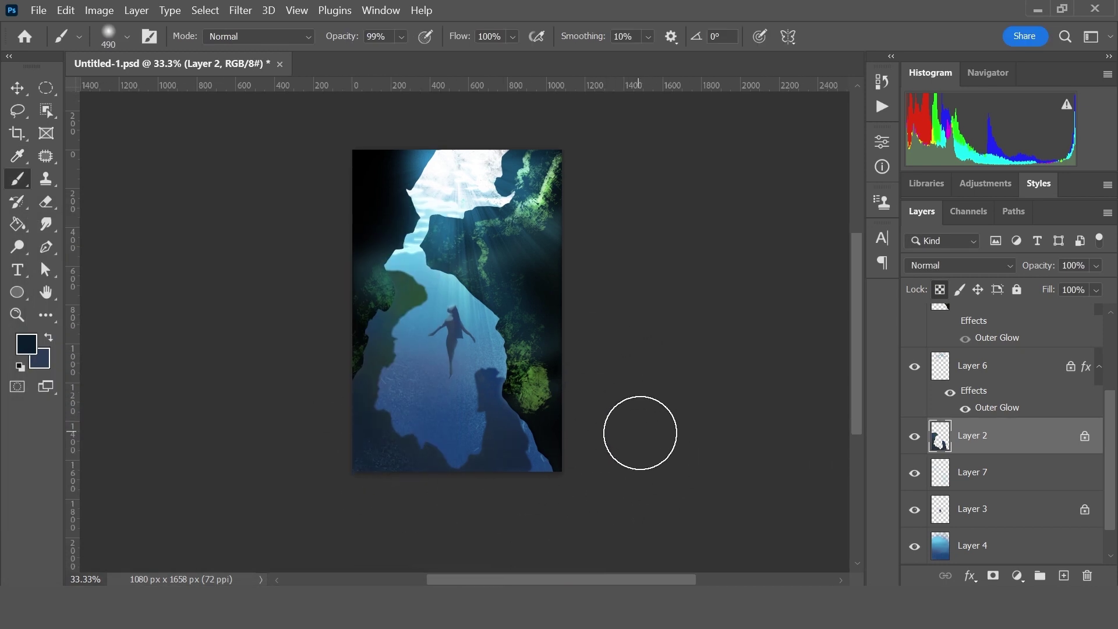
# - Scale the swimmer on Layer 3 slightly smaller
pyautogui.click(935, 510)
pyautogui.hotkey('ctrl', 't')
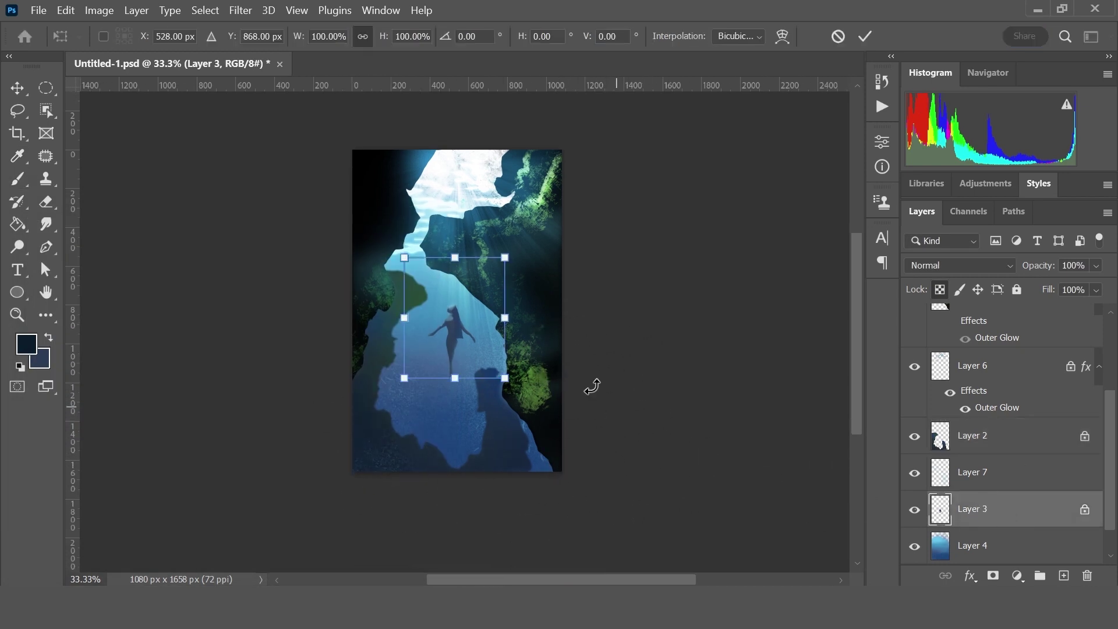
pyautogui.moveTo(508, 251); pyautogui.dragTo(500, 292)
pyautogui.press('Return')
pyautogui.hotkey('ctrl', '+')
# - Lasso the strand trailing below the swimmer and nudge it into place
pyautogui.press('l')
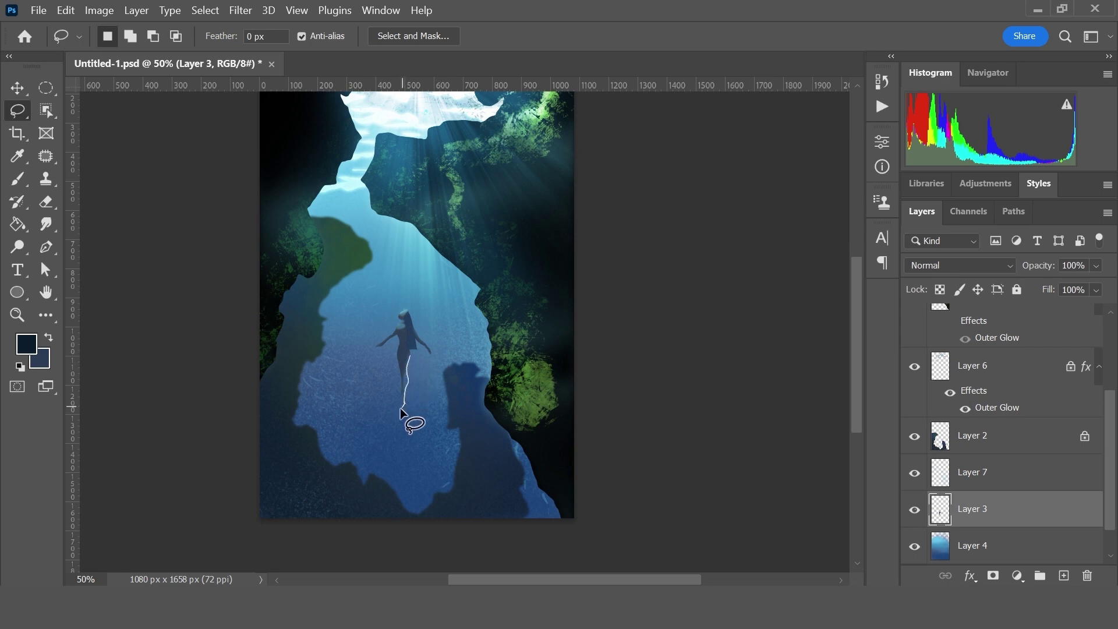
pyautogui.moveTo(401, 412); pyautogui.dragTo(412, 353)
pyautogui.press('b')
pyautogui.press('v')
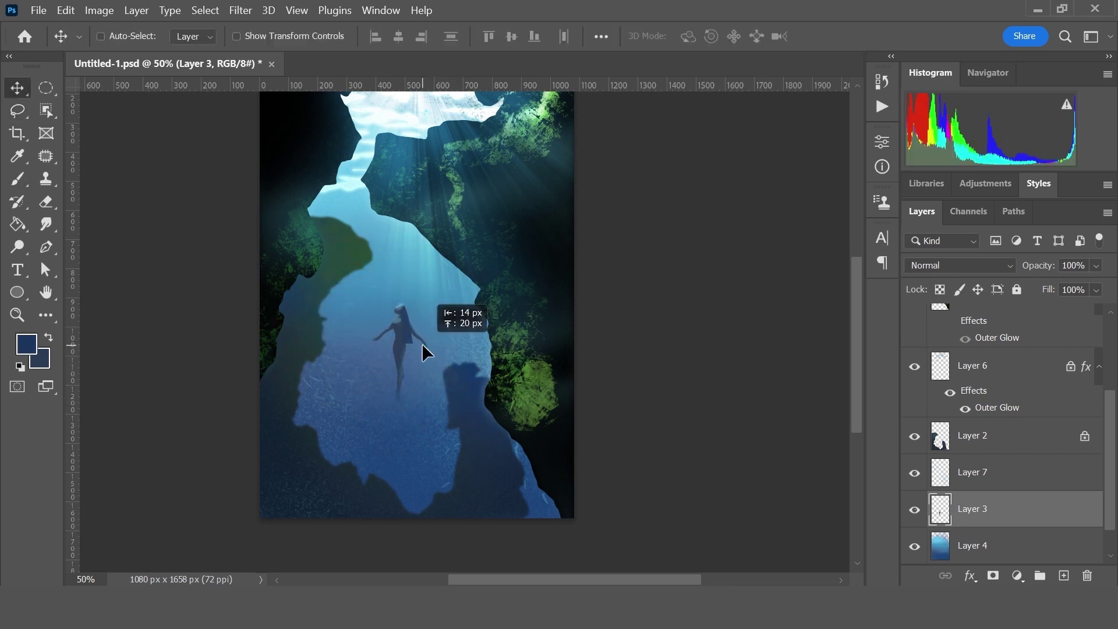
pyautogui.scroll(2, 425, 349)
pyautogui.moveTo(972, 508); pyautogui.dragTo(973, 434)
pyautogui.scroll(-1, 550, 405)
pyautogui.press('b')
pyautogui.rightClick(550, 405)
# - With a dry streaky brush, dab pale specks near the swimmer and rocks, erasing stray ones
pyautogui.scroll(-3, 524, 349)
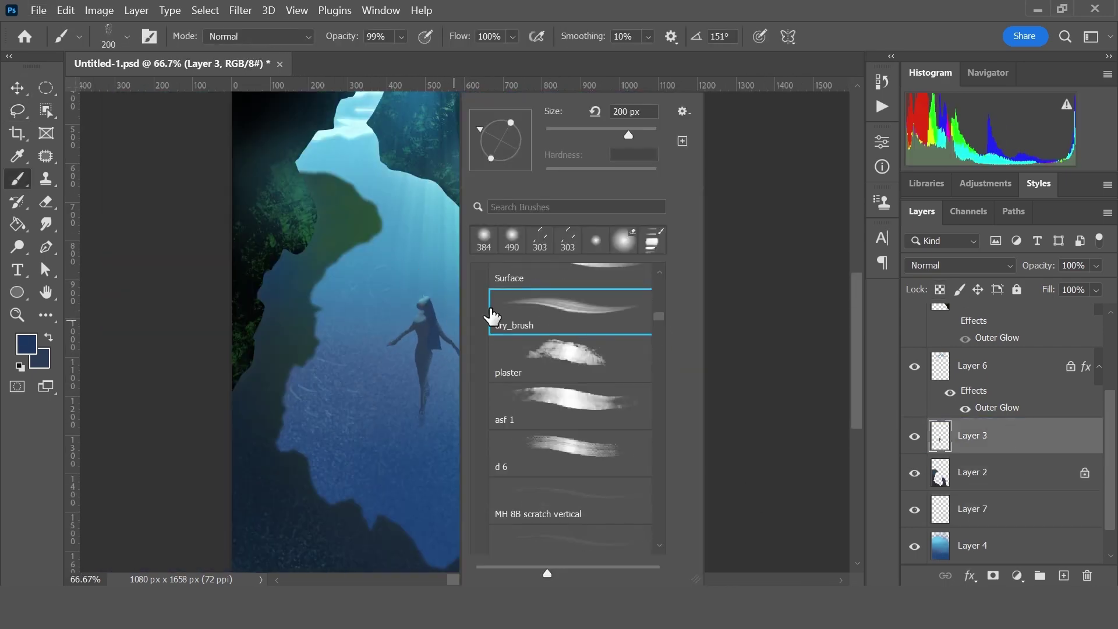
pyautogui.doubleClick(494, 315)
pyautogui.keyDown('alt'); pyautogui.click(427, 317); pyautogui.keyUp('alt')
pyautogui.scroll(-1, 420, 320)
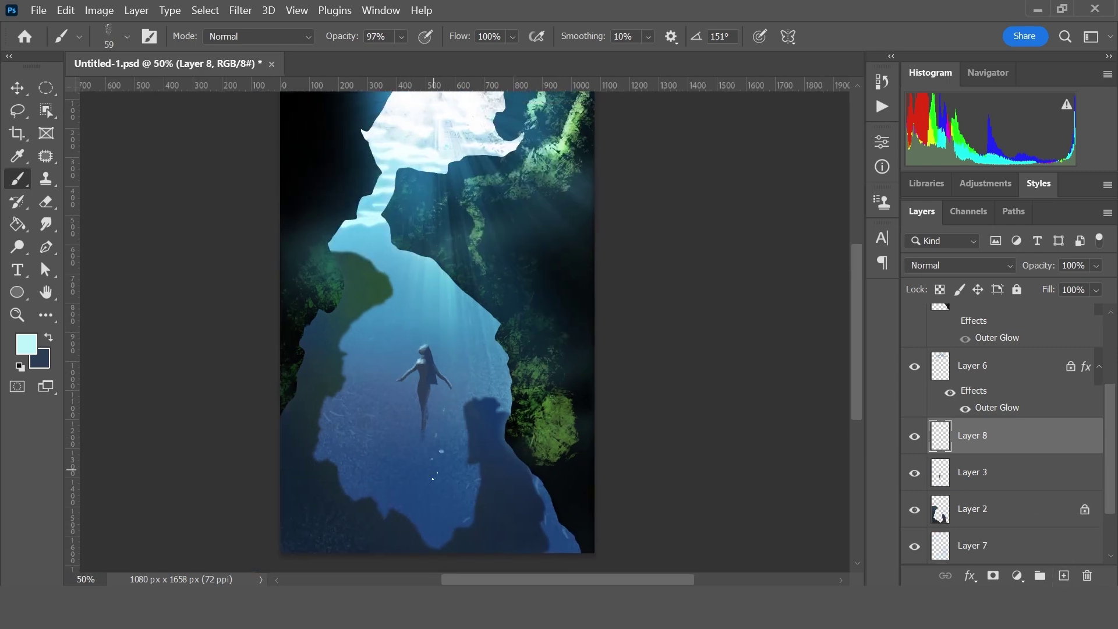
pyautogui.press('e')
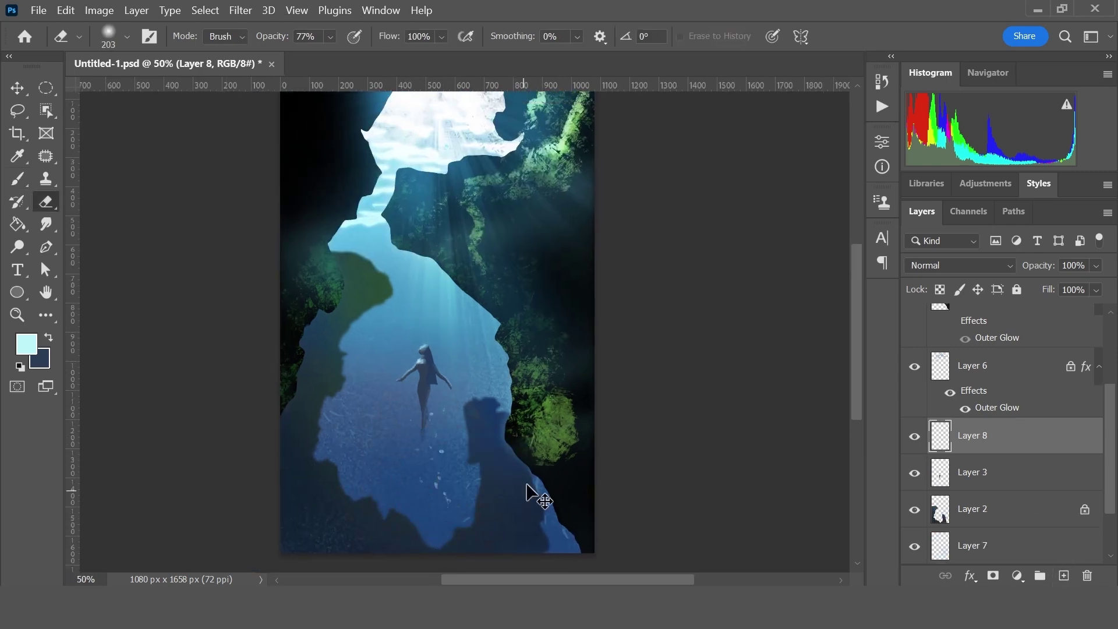
pyautogui.press('b')
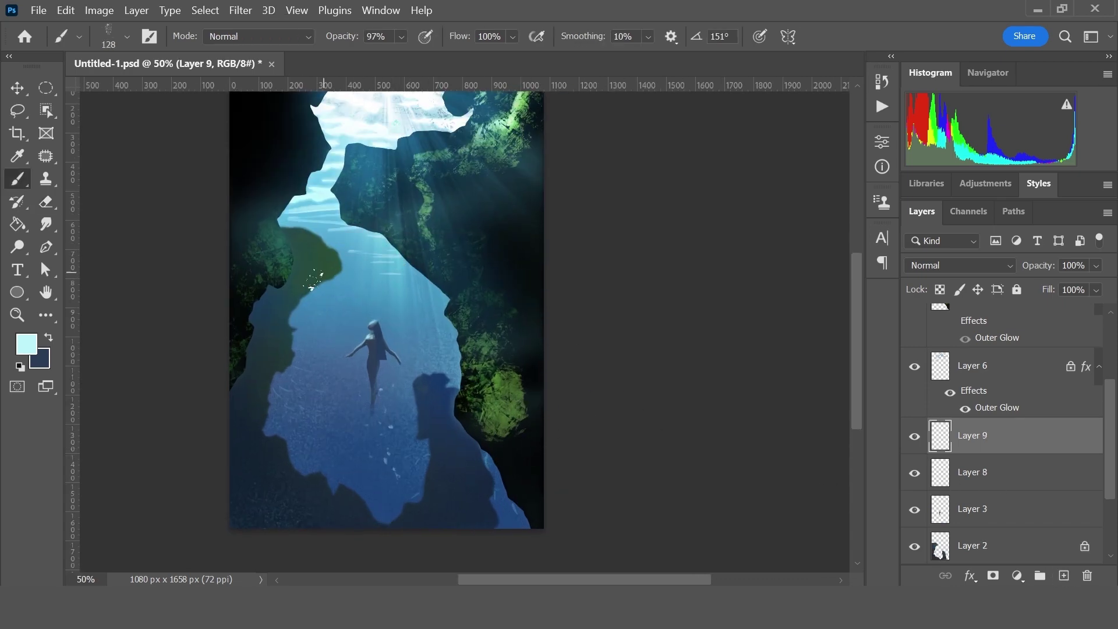
pyautogui.press('e')
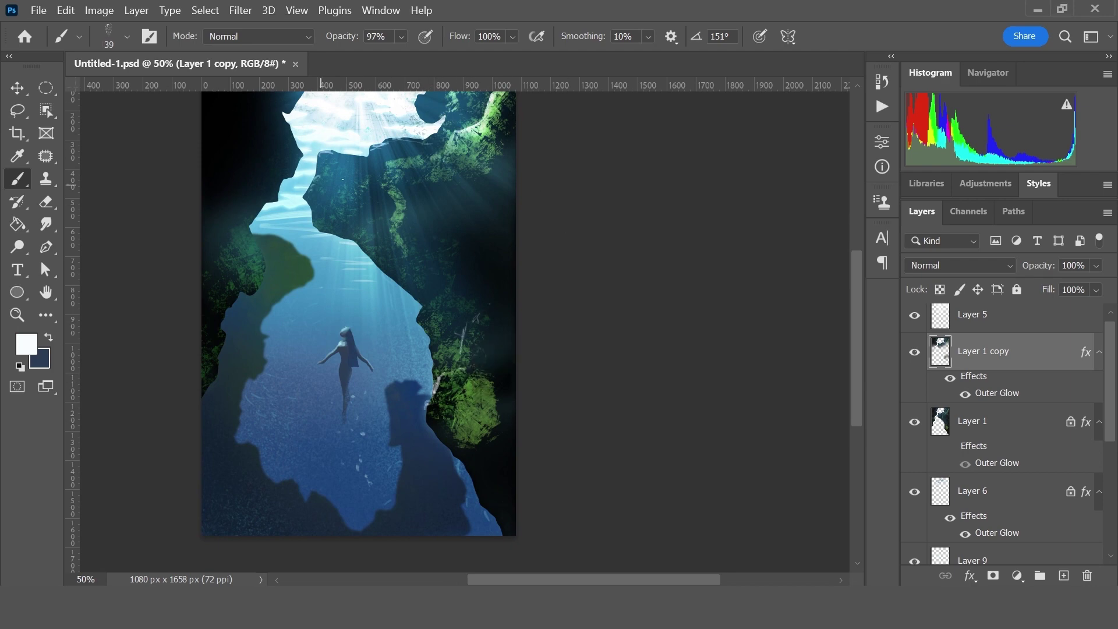
# - Erase rough rock edges and paint highlights using a colour sampled from the painting
pyautogui.hscroll(1, 349, 308)
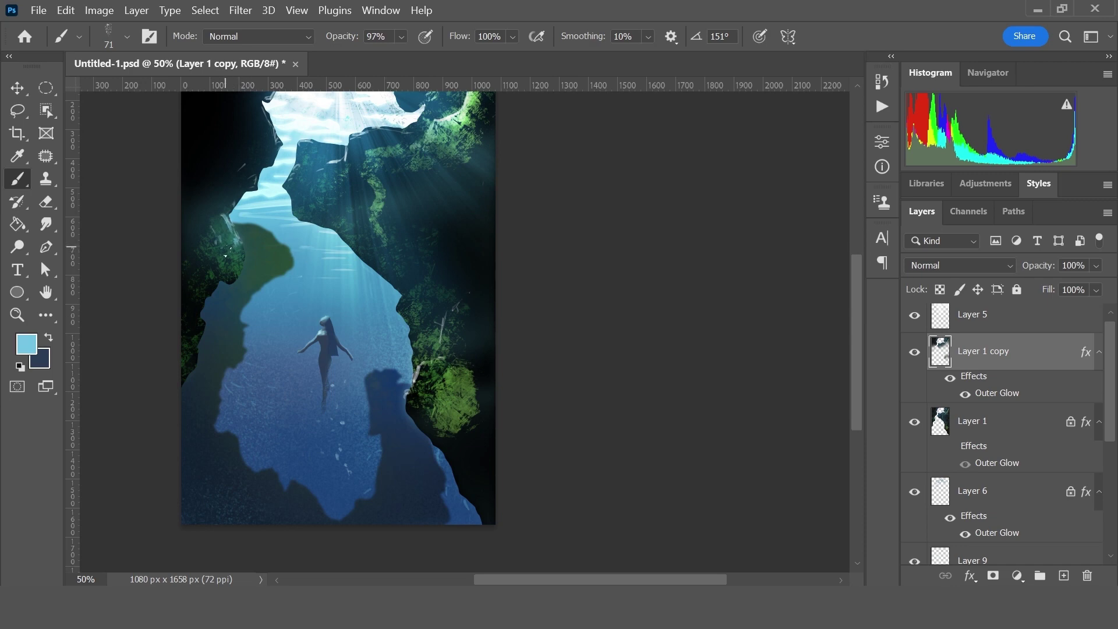
pyautogui.press('e')
pyautogui.scroll(-2, 475, 358)
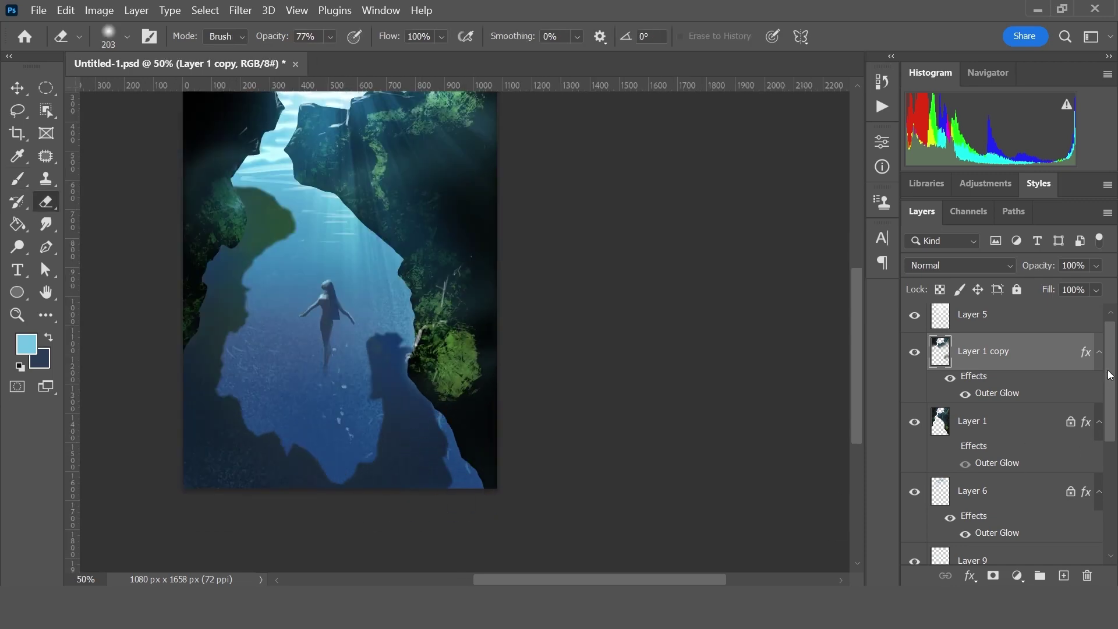
pyautogui.press('b')
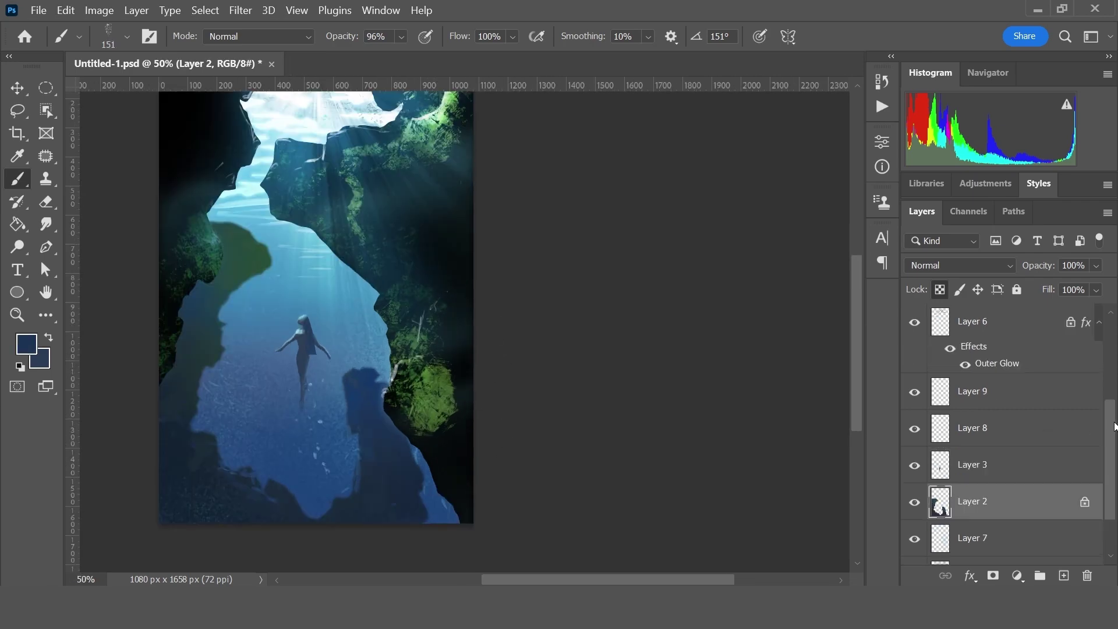
pyautogui.keyDown('alt'); pyautogui.click(408, 207); pyautogui.keyUp('alt')
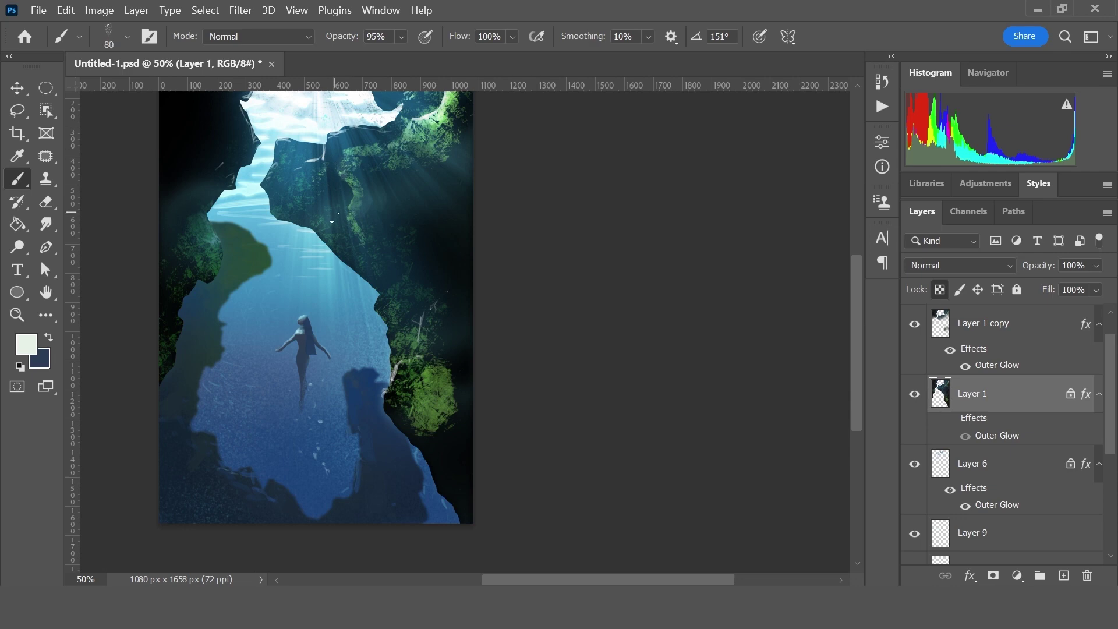
# - On Layer 1 copy, lasso the green rocks on the right wall, paint them, and deselect
pyautogui.click(921, 328)
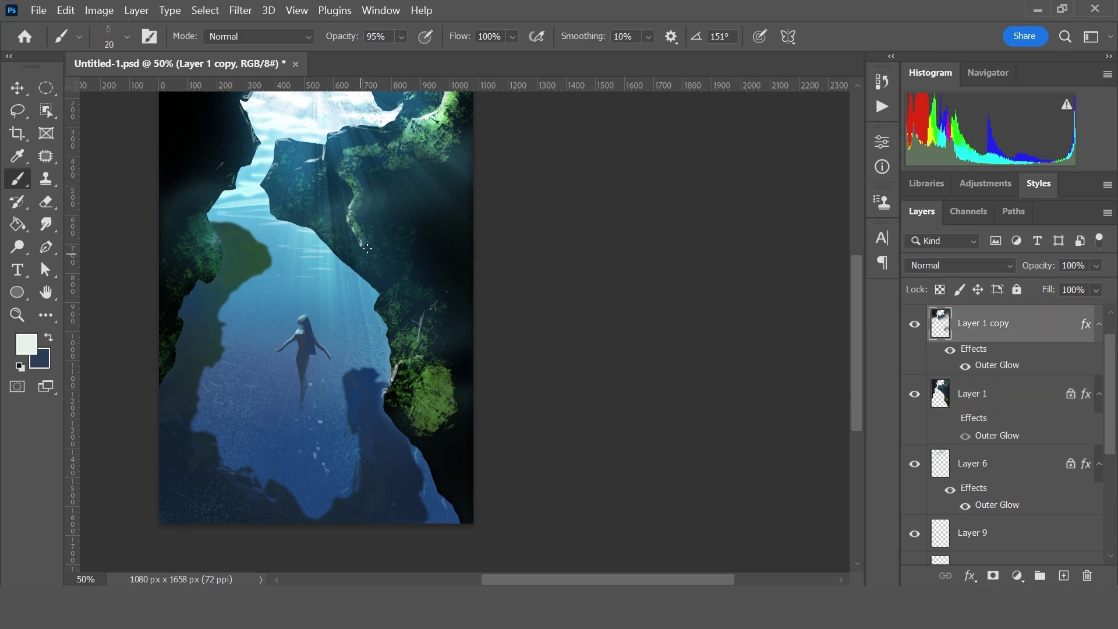
pyautogui.press('e')
pyautogui.press('l')
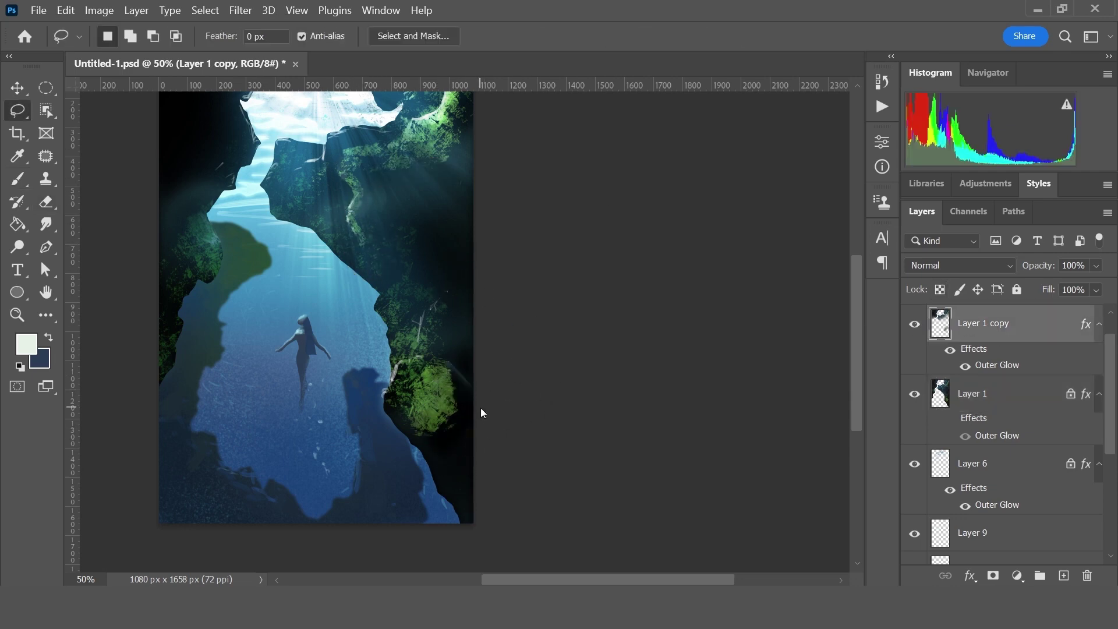
pyautogui.moveTo(446, 363); pyautogui.dragTo(473, 428)
pyautogui.hotkey('alt', '[')
pyautogui.press('b')
pyautogui.press(']')
pyautogui.press(']')
pyautogui.press(']')
pyautogui.hotkey('ctrl', 'd')
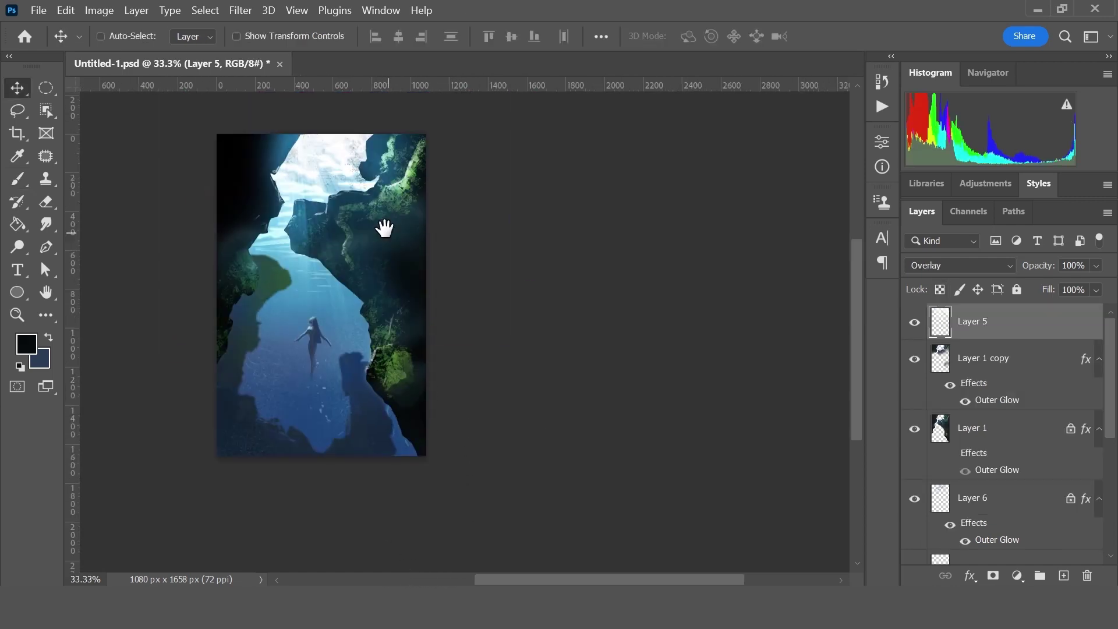
# - Paint diagonal streaks across the cave on new Layer 10, set to Multiply
pyautogui.hotkey('ctrl', 'shift', 'alt', 'n')
pyautogui.press('b')
pyautogui.moveTo(274, 326); pyautogui.dragTo(357, 544)
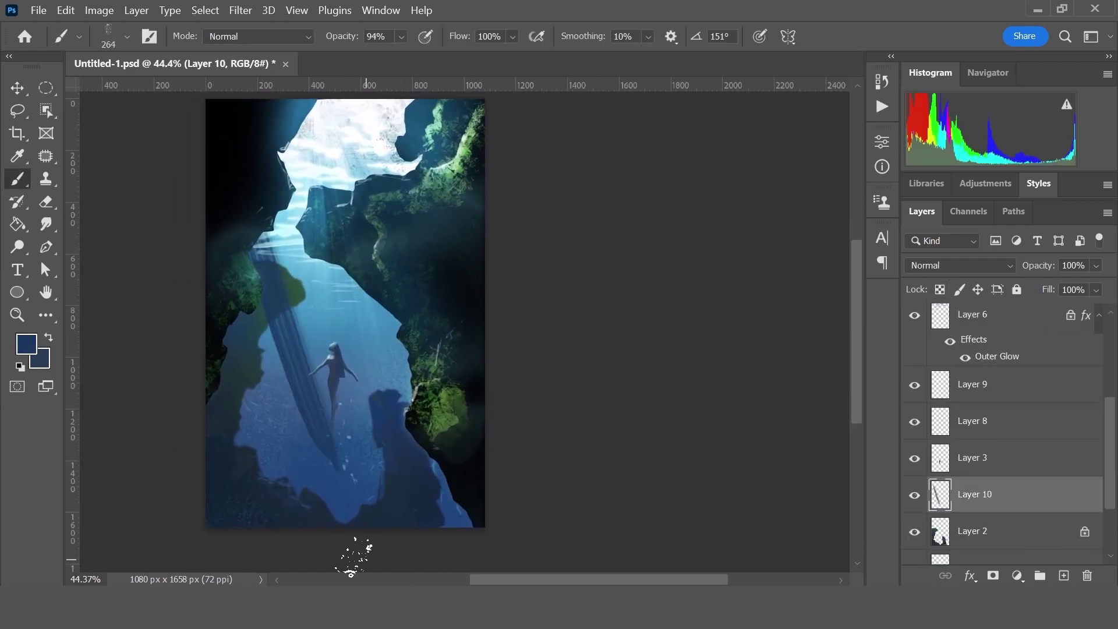
pyautogui.moveTo(187, 212); pyautogui.dragTo(349, 525)
pyautogui.click(960, 265)
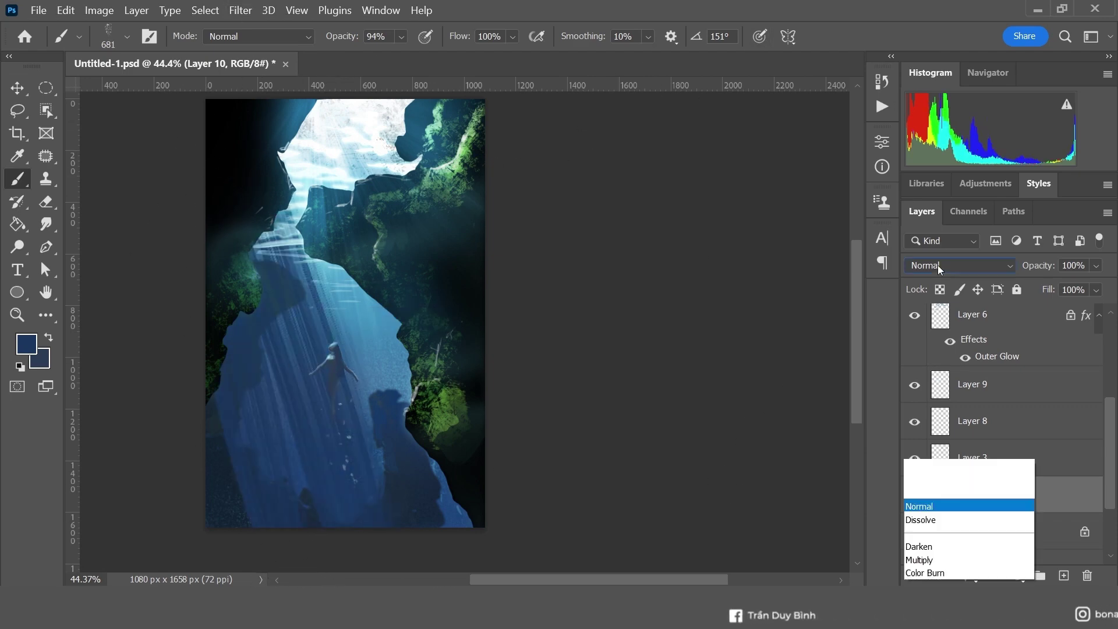
pyautogui.click(925, 559)
# - Soften the streaks with Gaussian and Motion Blur, then stretch them taller
pyautogui.click(240, 10)
pyautogui.click(493, 295)
pyautogui.moveTo(679, 382); pyautogui.dragTo(704, 382)
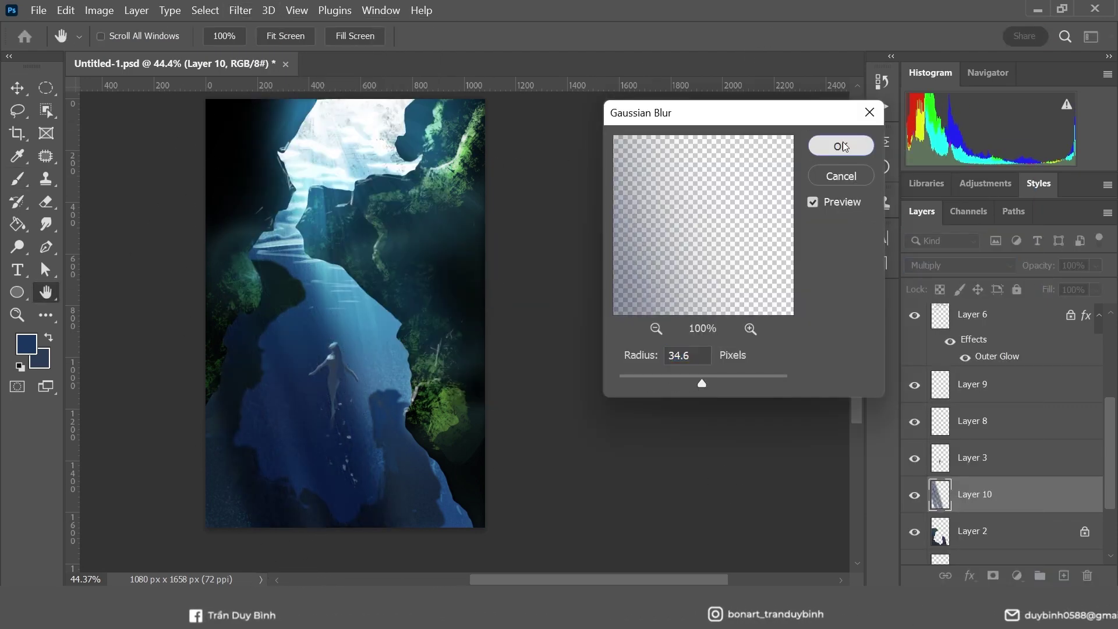
pyautogui.click(844, 146)
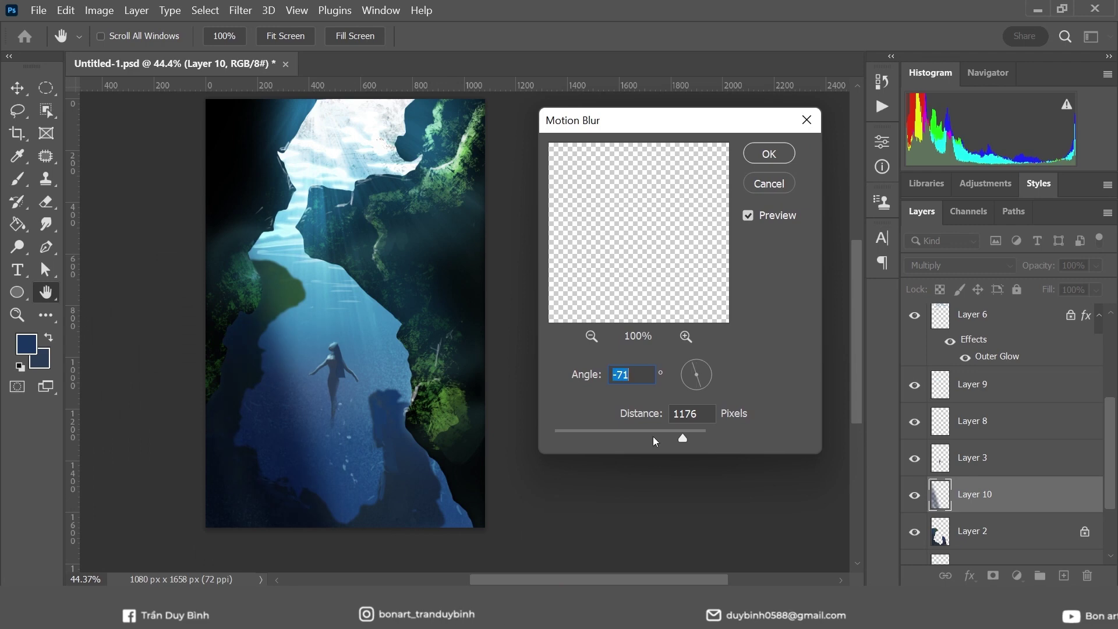
pyautogui.click(769, 154)
pyautogui.hotkey('ctrl', 't')
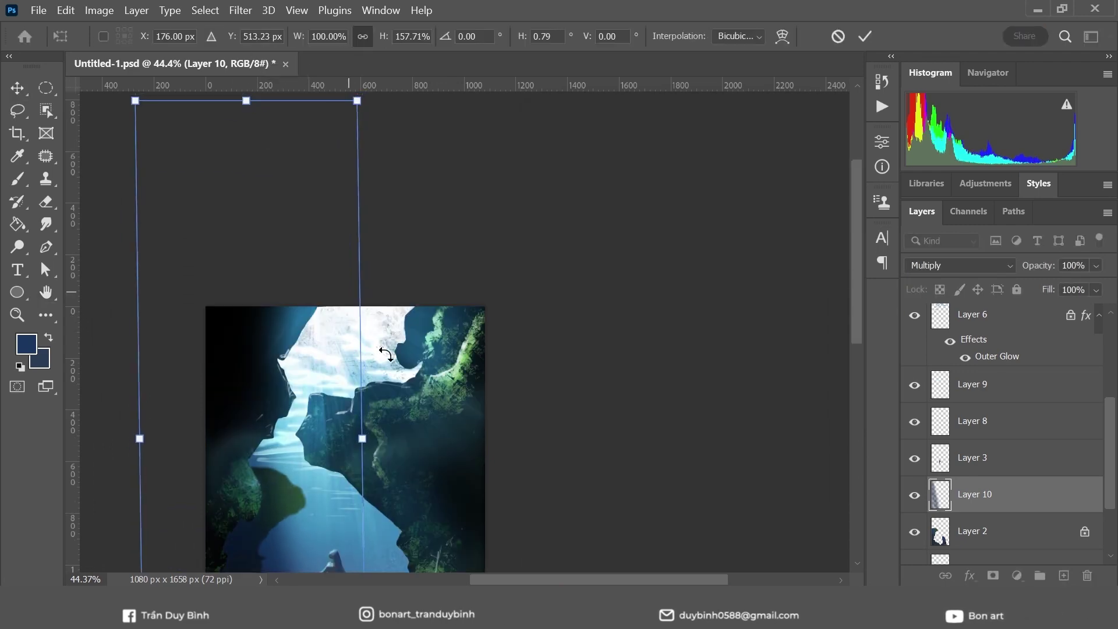
pyautogui.press('Return')
pyautogui.scroll(-1, 531, 422)
# - On a new layer, lasso seaweed strands on the cave floor and paint them green with texture
pyautogui.hotkey('ctrl', 'shift', 'alt', 'n')
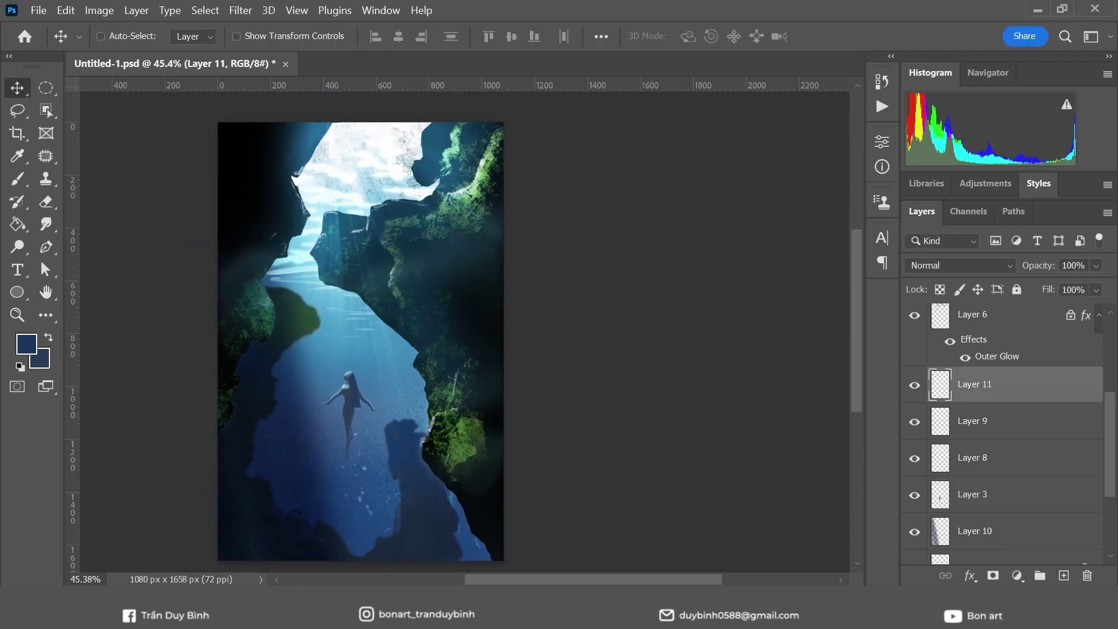
pyautogui.press('l')
pyautogui.moveTo(402, 558); pyautogui.dragTo(418, 556)
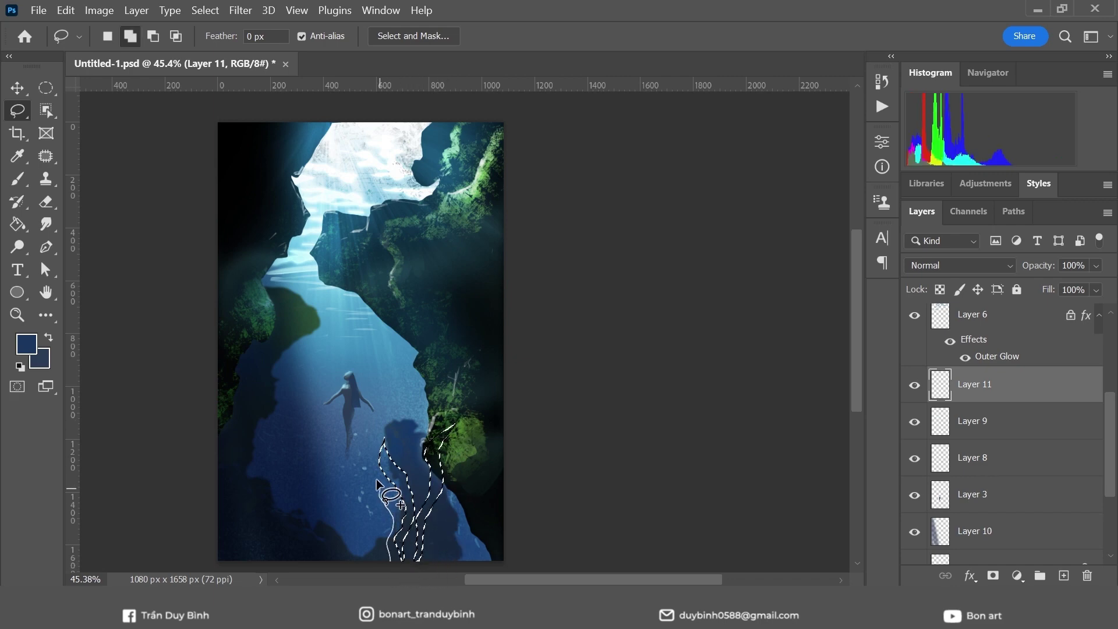
pyautogui.press('b')
pyautogui.keyDown('alt'); pyautogui.click(460, 454); pyautogui.keyUp('alt')
pyautogui.moveTo(396, 419); pyautogui.dragTo(419, 547)
pyautogui.moveTo(408, 466); pyautogui.dragTo(381, 435)
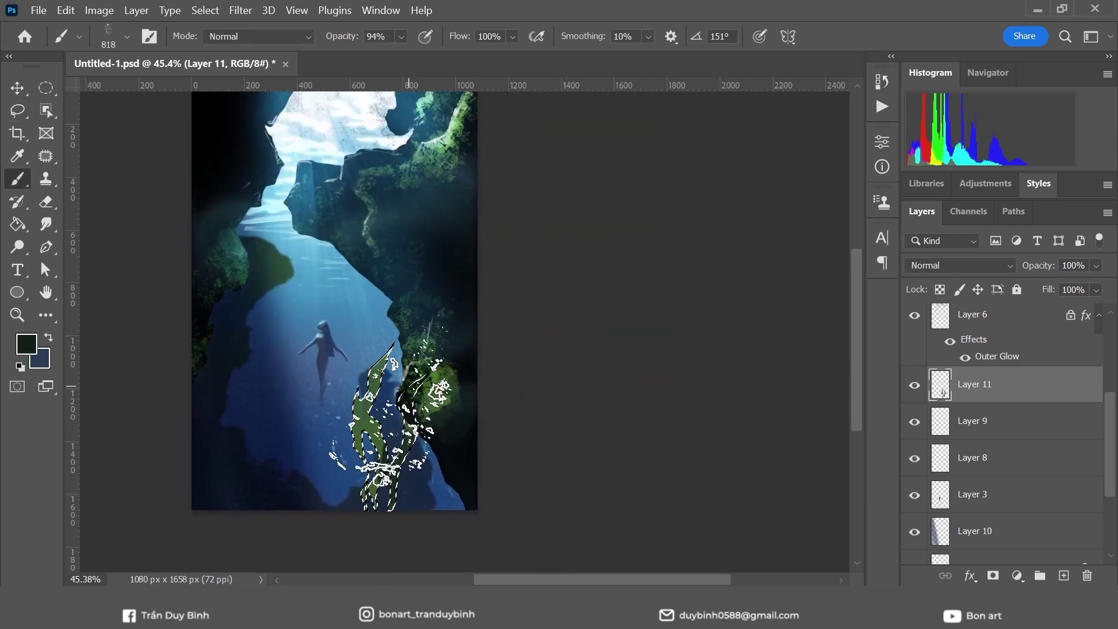
pyautogui.rightClick(422, 315)
pyautogui.doubleClick(605, 313)
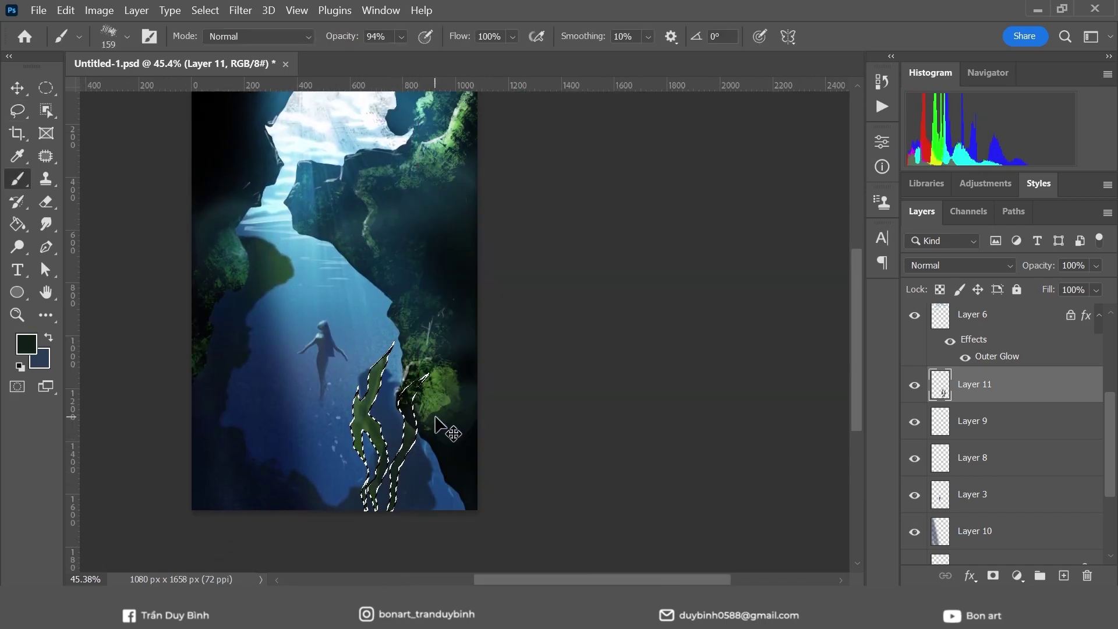
pyautogui.moveTo(387, 355); pyautogui.dragTo(364, 425)
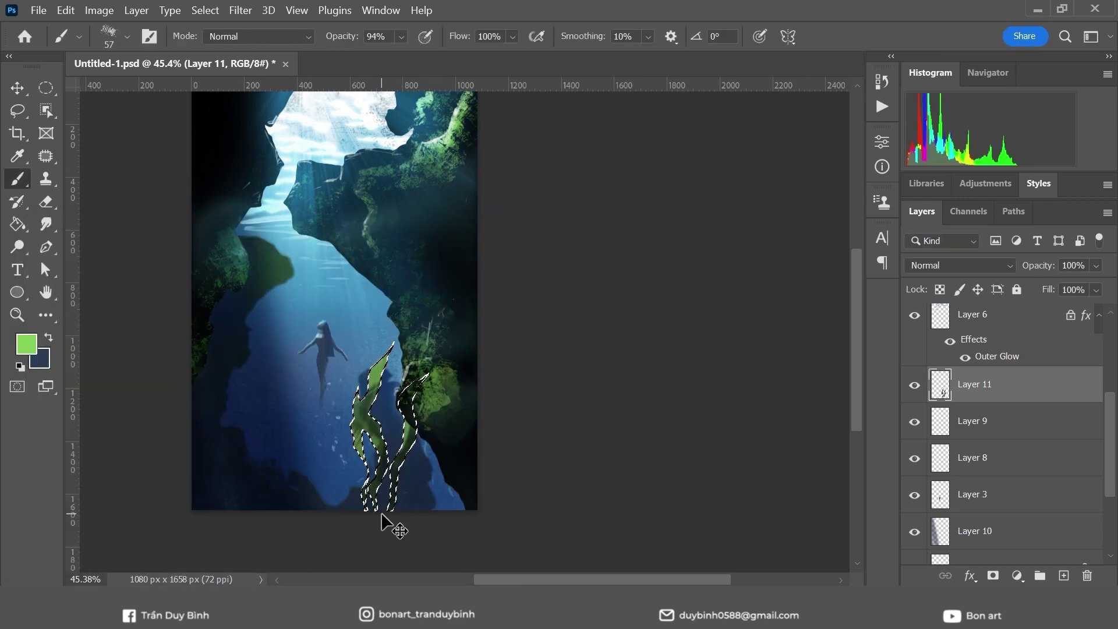
pyautogui.hotkey('ctrl', 'd')
# - Lock transparency on the seaweed layers, repaint the copy, and apply a Gaussian Blur
pyautogui.press('/')
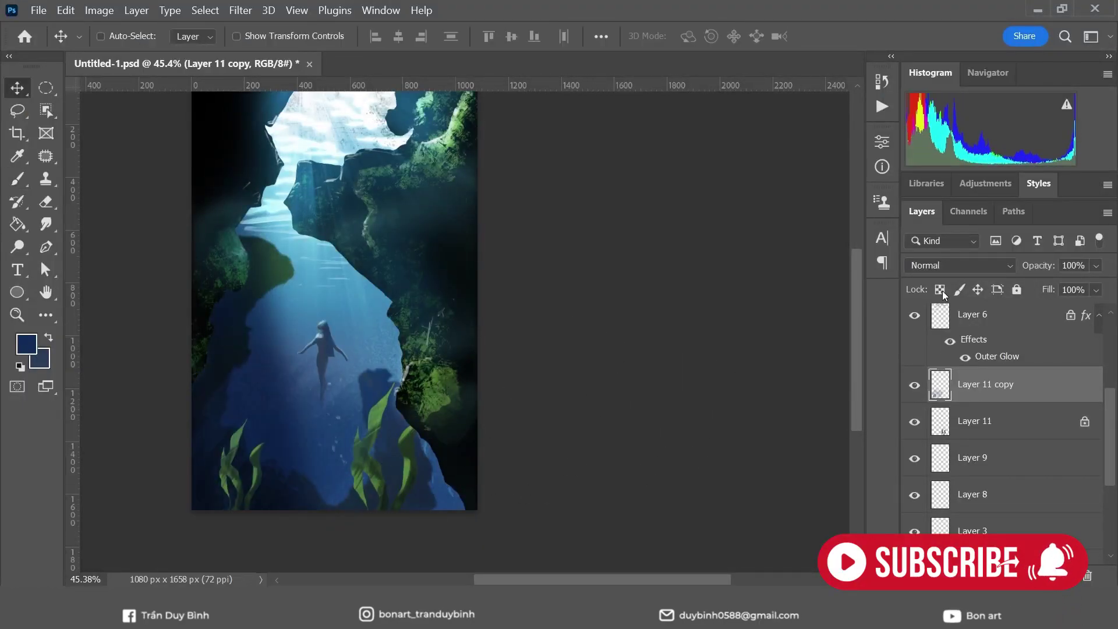
pyautogui.click(941, 290)
pyautogui.press('b')
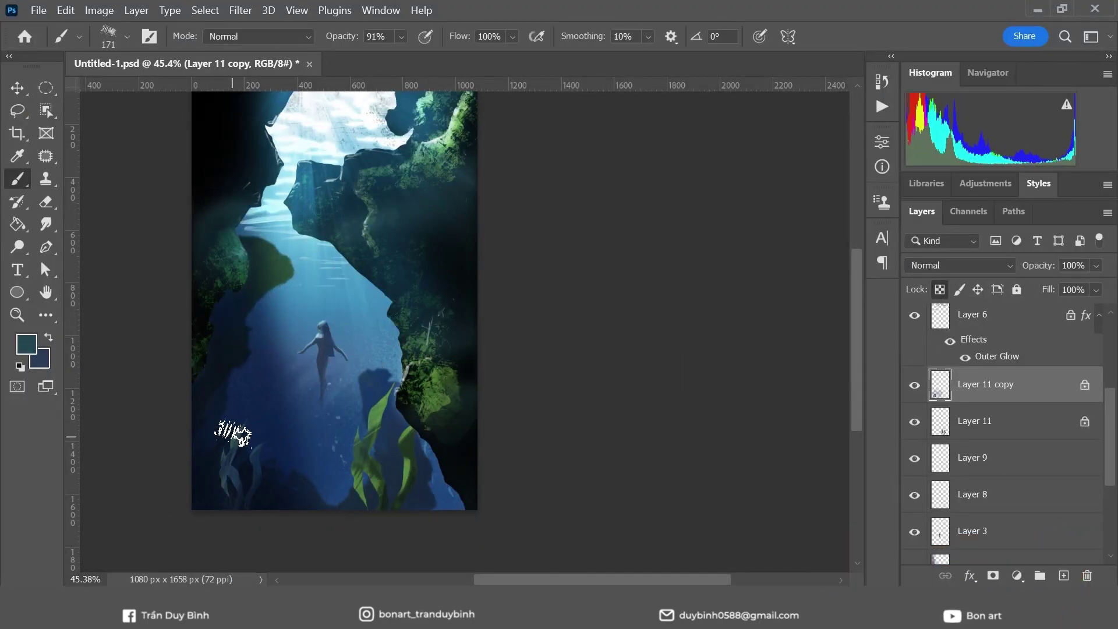
pyautogui.press('v')
pyautogui.click(985, 421)
pyautogui.click(240, 9)
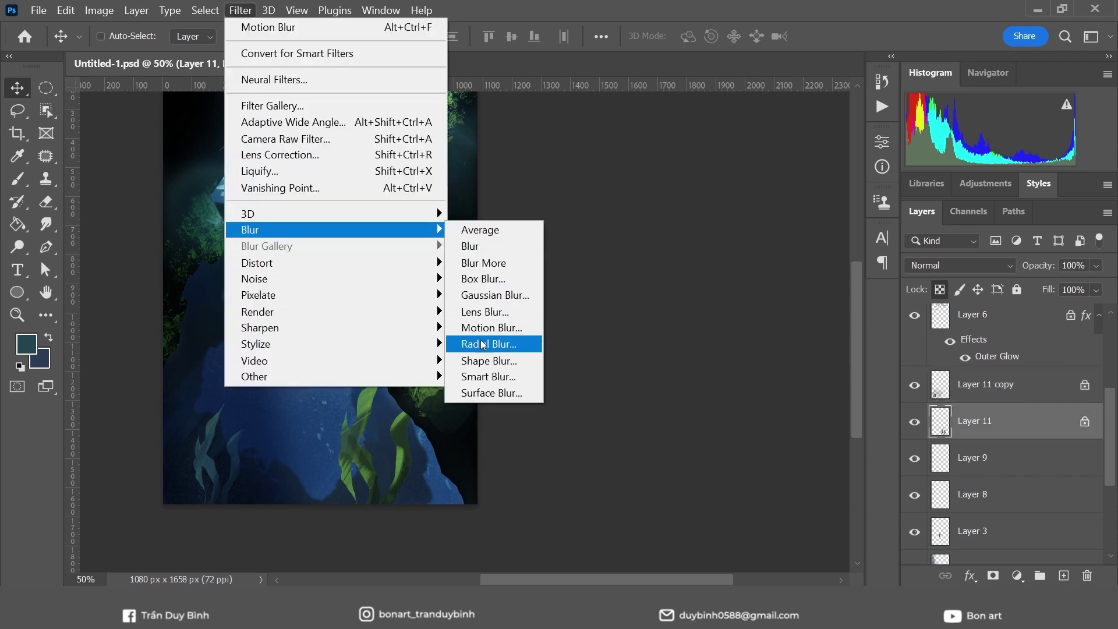
pyautogui.click(495, 296)
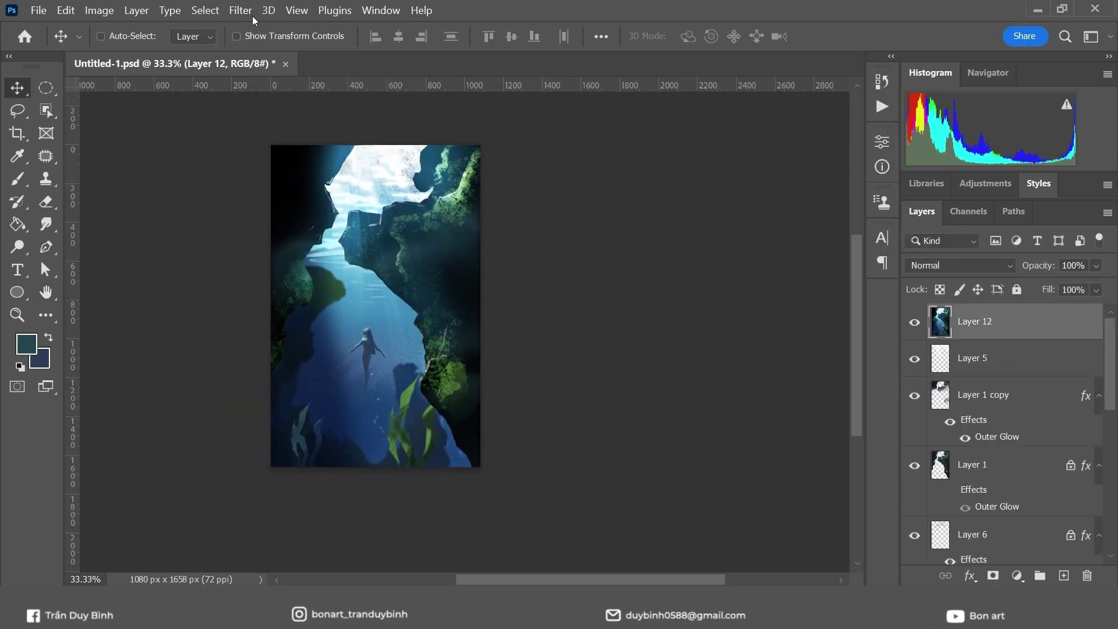
# - Apply an Iris Blur with a widened sharp area around the swimmer
pyautogui.click(250, 13)
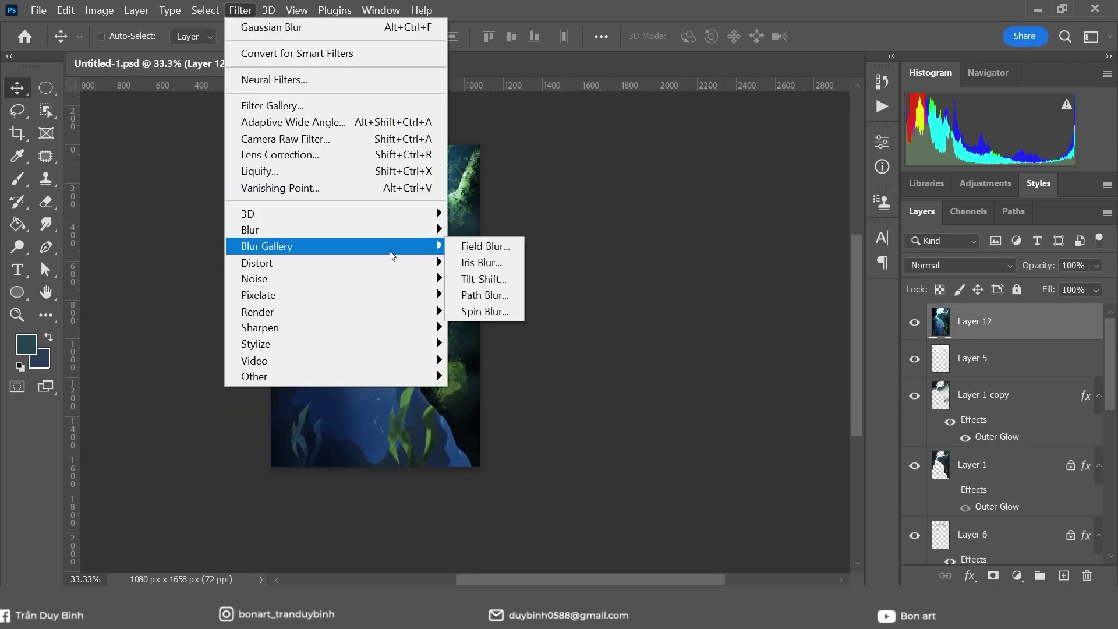
pyautogui.click(481, 263)
pyautogui.moveTo(474, 274); pyautogui.dragTo(551, 326)
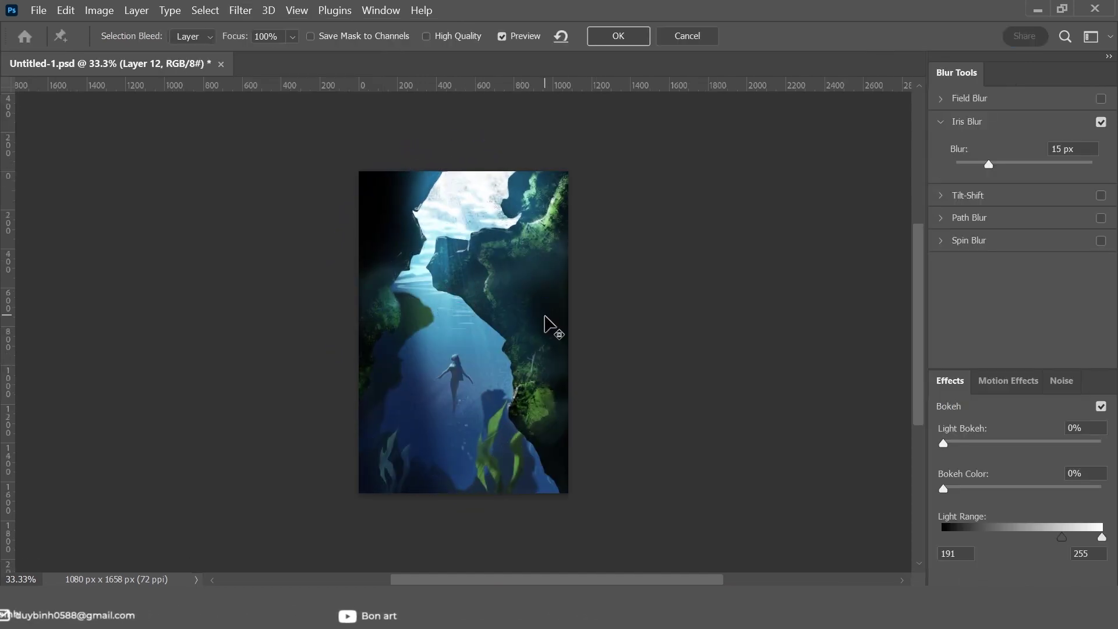
pyautogui.press('Return')
pyautogui.scroll(2, 581, 370)
# - Add a Color Lookup adjustment using a film stock look preset
pyautogui.click(381, 10)
pyautogui.click(420, 138)
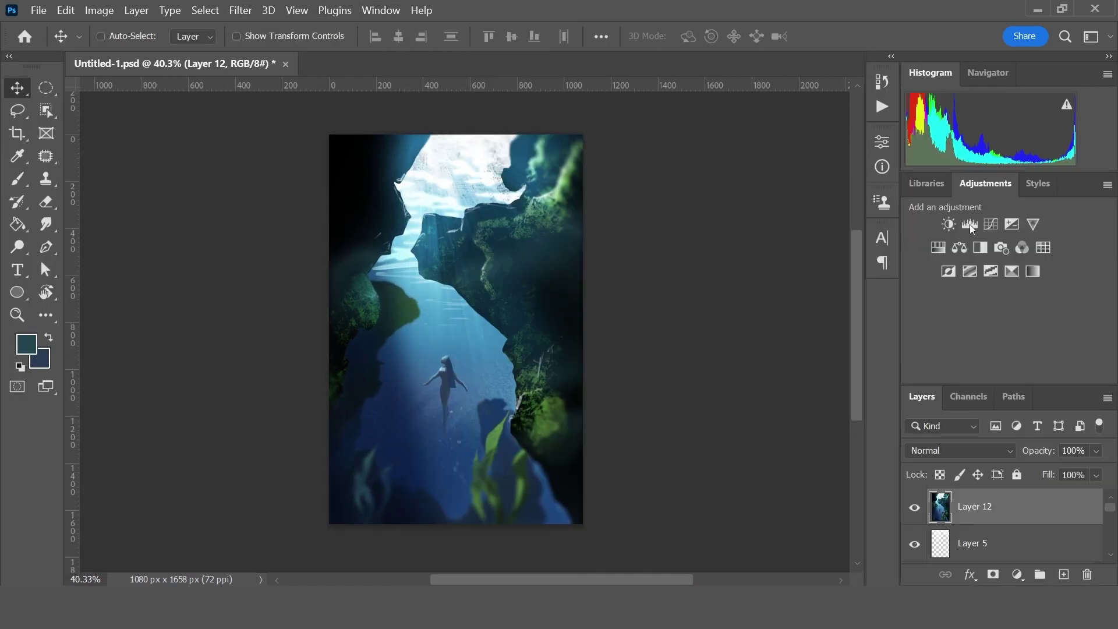
pyautogui.click(1043, 248)
pyautogui.click(804, 193)
pyautogui.click(804, 107)
pyautogui.press('Down')
pyautogui.press('Down')
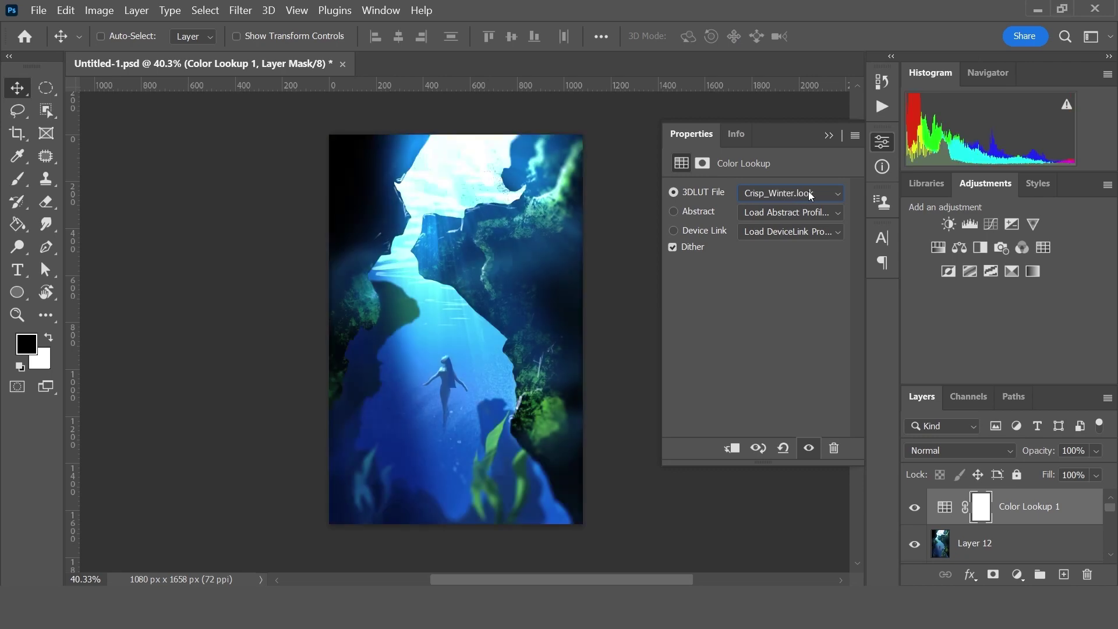
pyautogui.press('Down')
pyautogui.press('Down')
pyautogui.press('Down')
pyautogui.press('Down')
pyautogui.press('Down')
pyautogui.press('Down')
pyautogui.press('Down')
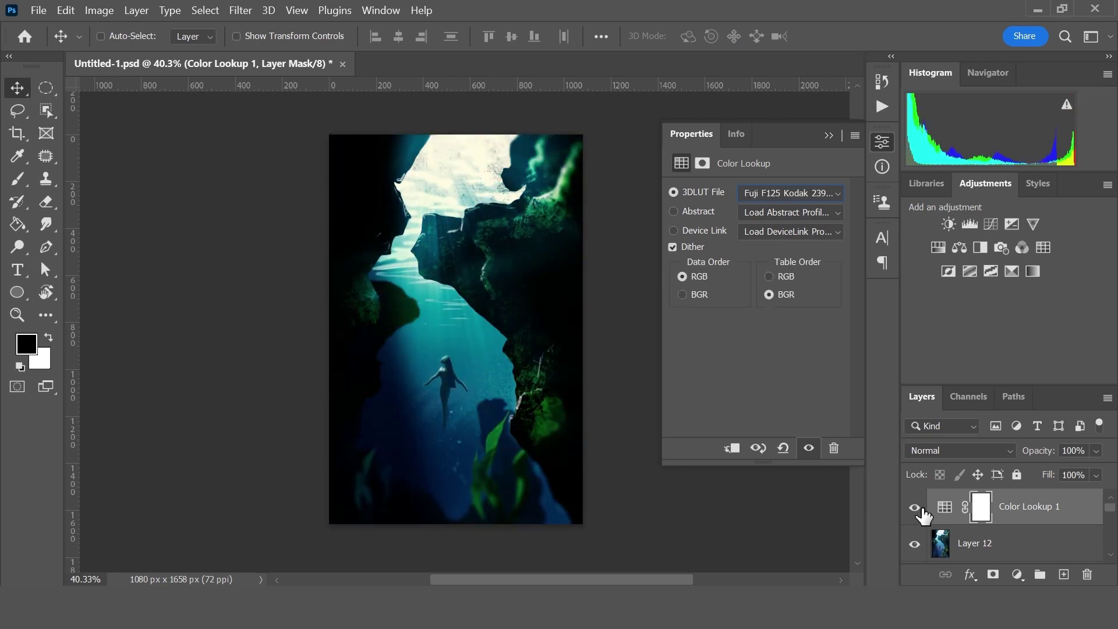
# - Fade the color grade with a radial gradient on the Color Lookup mask
pyautogui.click(982, 507)
pyautogui.press('g')
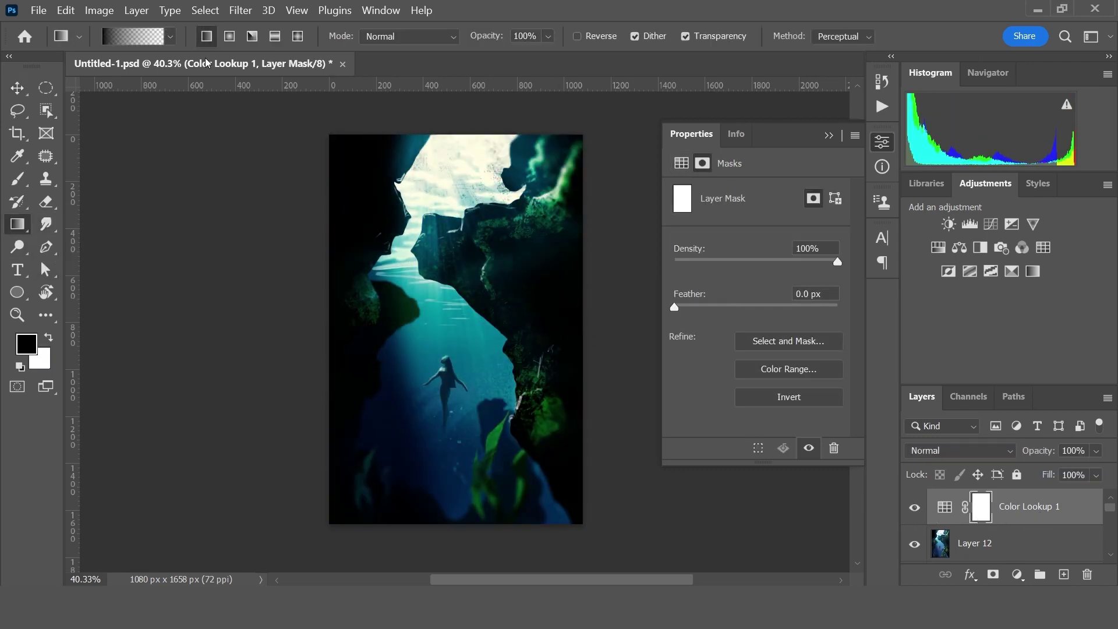
pyautogui.moveTo(475, 131); pyautogui.dragTo(475, 309)
pyautogui.click(229, 36)
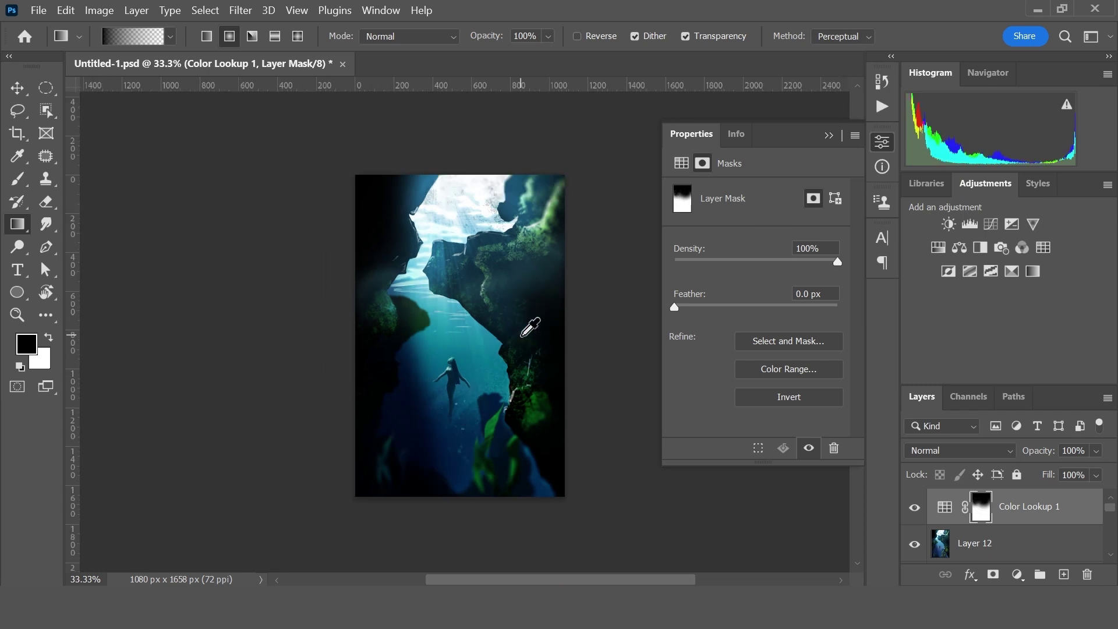
pyautogui.click(974, 543)
pyautogui.press('b')
pyautogui.keyDown('ctrl'); pyautogui.click(436, 305); pyautogui.keyUp('ctrl')
pyautogui.press('l')
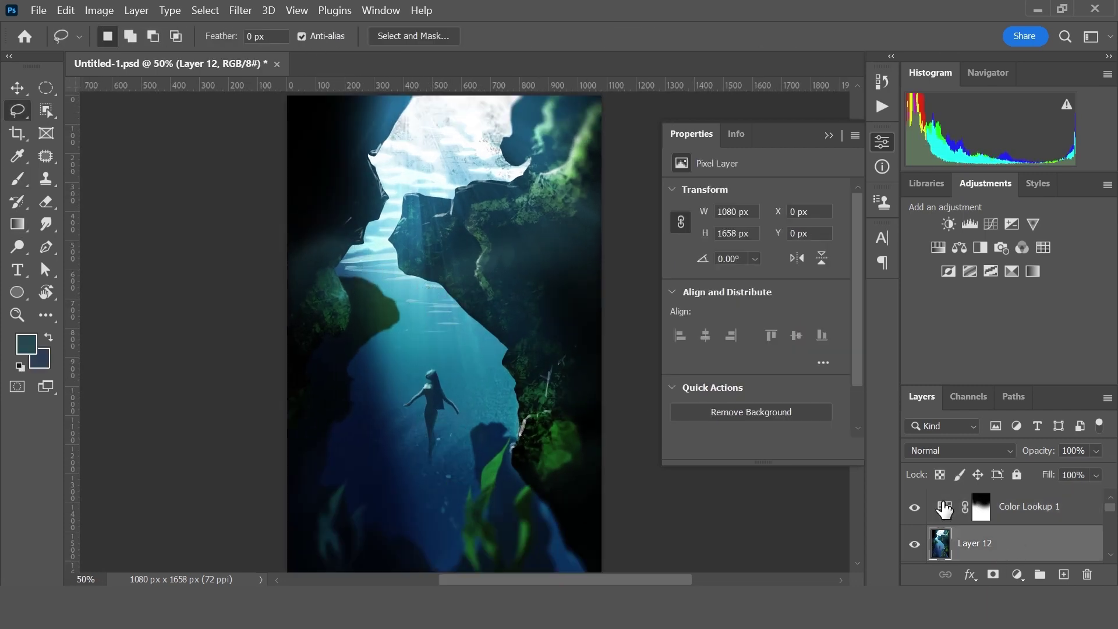
pyautogui.hotkey('ctrl', 'shift', 'alt', 'n')
# - Lasso a small fish shape, fill it with colour, and place fish copies around the swimmer
pyautogui.moveTo(355, 260)
pyautogui.mouseDown()
pyautogui.moveTo(500, 460)
pyautogui.moveTo(445, 462)
pyautogui.moveTo(486, 455)
pyautogui.moveTo(492, 437)
pyautogui.mouseUp()
pyautogui.press('b')
pyautogui.keyDown('alt'); pyautogui.click(387, 260); pyautogui.keyUp('alt')
pyautogui.hotkey('alt', 'BackSpace')
pyautogui.hotkey('ctrl', 'd')
pyautogui.press('v')
pyautogui.press('b')
# - Pick a lighter cyan and a soft oval brush for painting fish
pyautogui.keyDown('alt'); pyautogui.click(492, 437); pyautogui.keyUp('alt')
pyautogui.scroll(2, 492, 436)
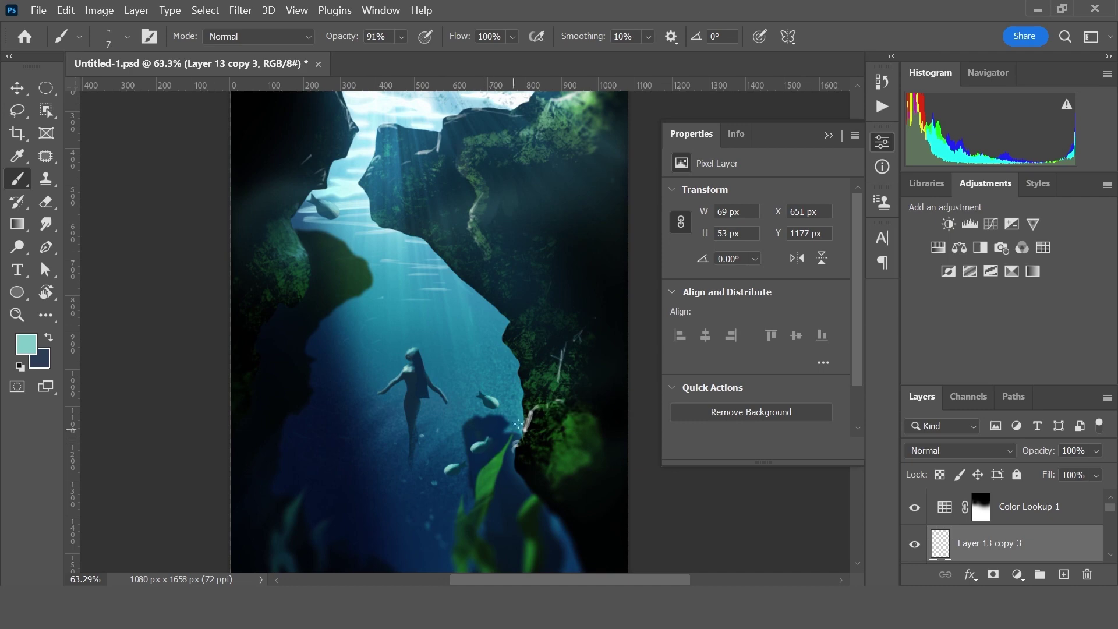
pyautogui.scroll(-2, 531, 429)
pyautogui.rightClick(444, 400)
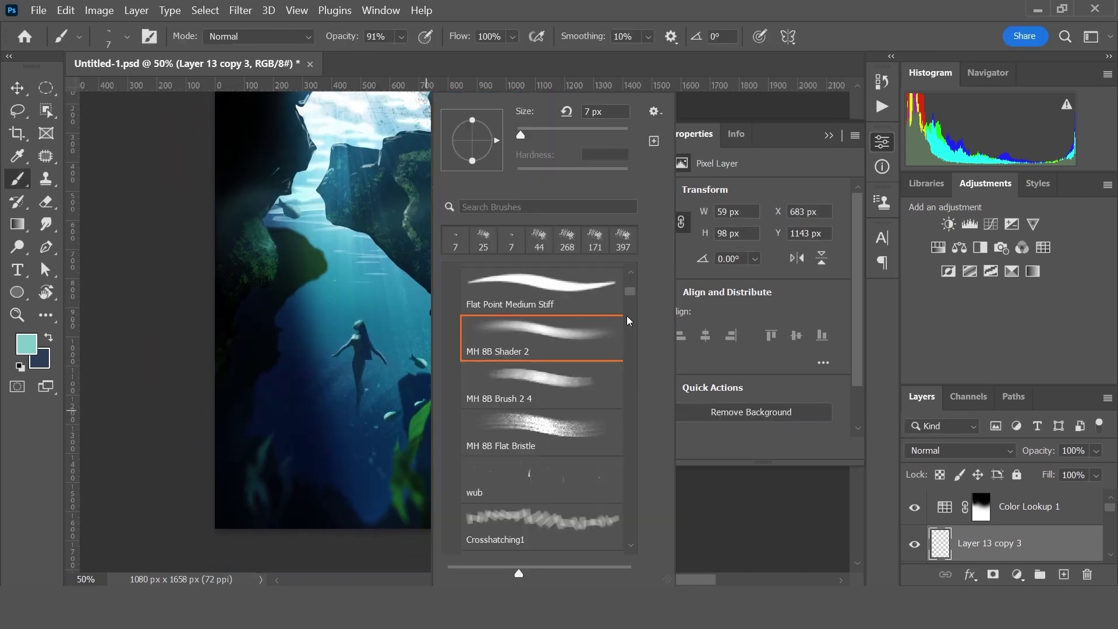
pyautogui.scroll(-5, 582, 379)
pyautogui.doubleClick(524, 378)
# - On a new layer, dab a school of small fish low in the cave and motion-blur it
pyautogui.hotkey('ctrl', 'shift', 'alt', 'n')
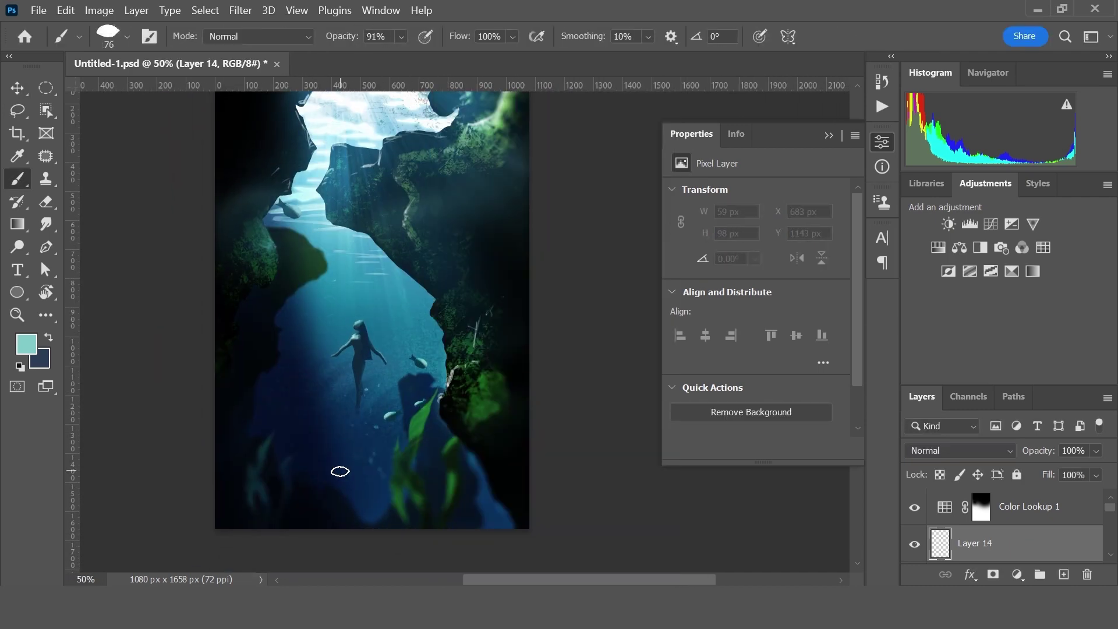
pyautogui.moveTo(432, 485); pyautogui.dragTo(406, 490)
pyautogui.keyDown('alt'); pyautogui.click(345, 314); pyautogui.keyUp('alt')
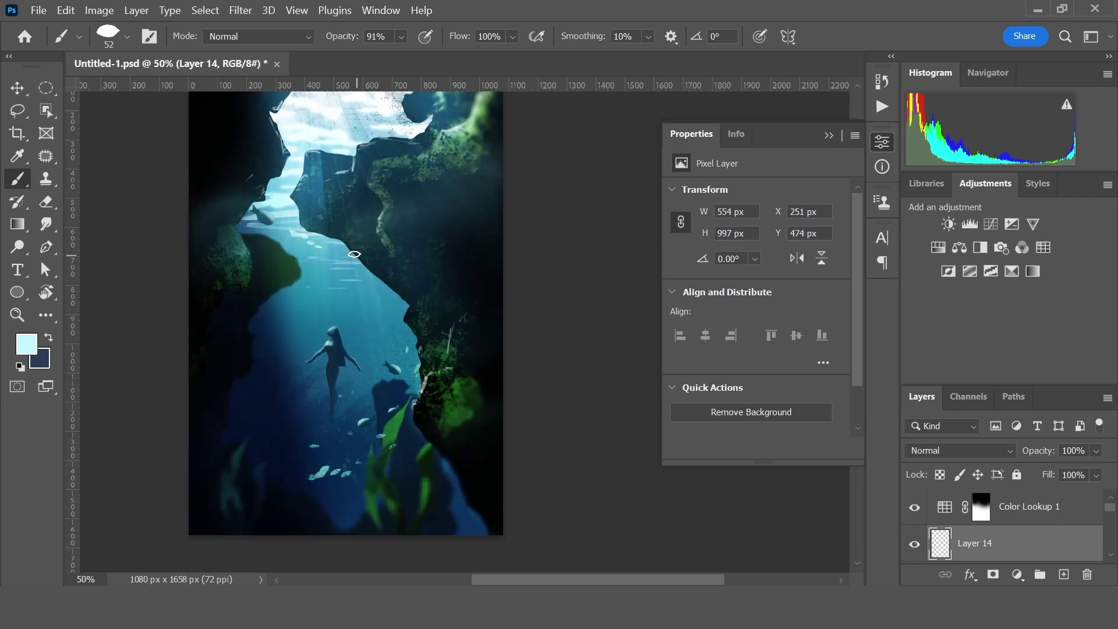
pyautogui.click(240, 10)
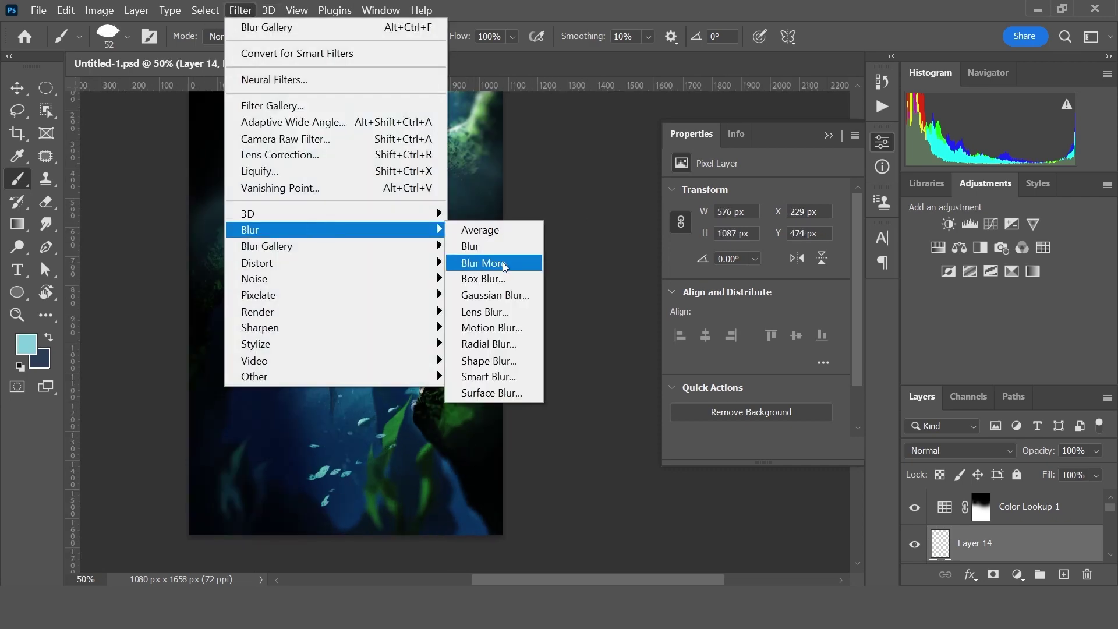
pyautogui.click(489, 341)
pyautogui.press('Return')
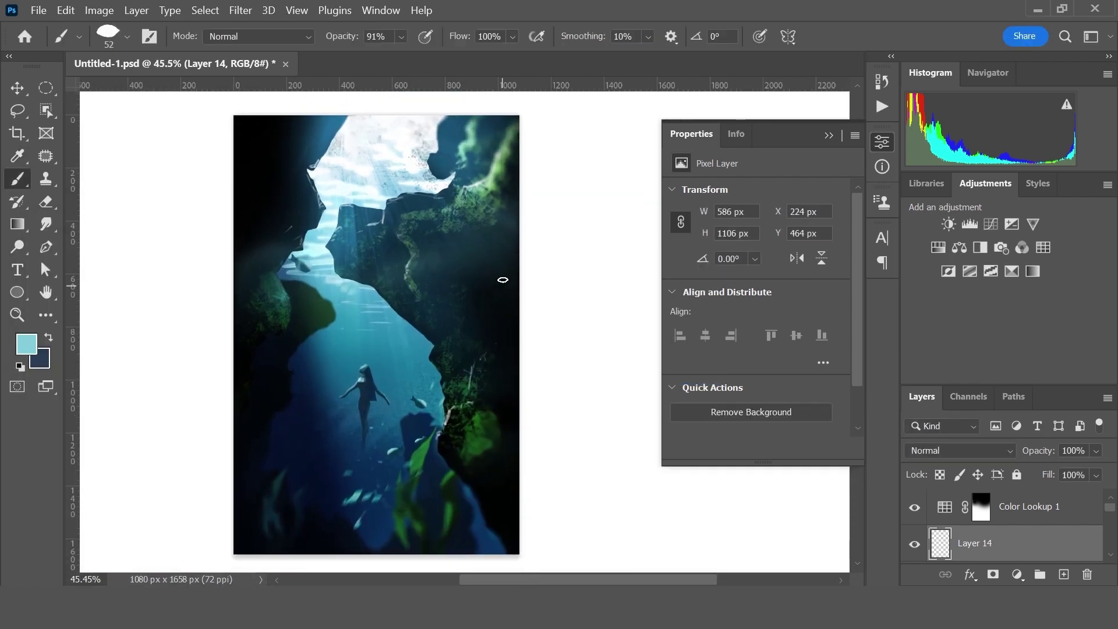
# - Add a Gradient Map adjustment with teal dark and light-teal light stops
pyautogui.click(1018, 575)
pyautogui.click(1027, 546)
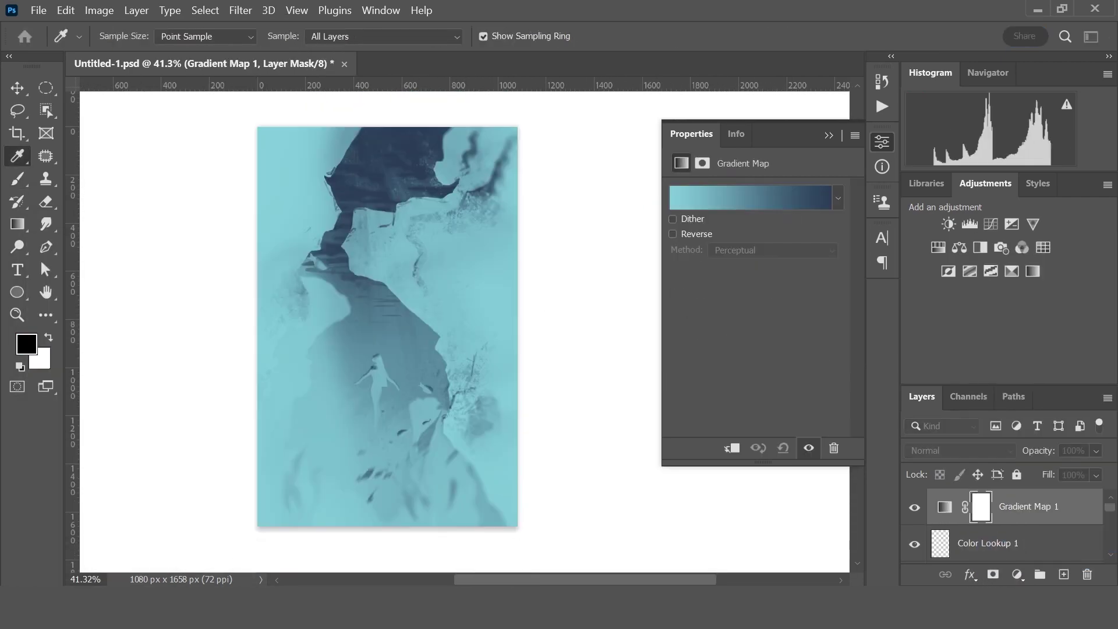
pyautogui.click(757, 194)
pyautogui.doubleClick(990, 413)
pyautogui.click(221, 349)
pyautogui.click(433, 263)
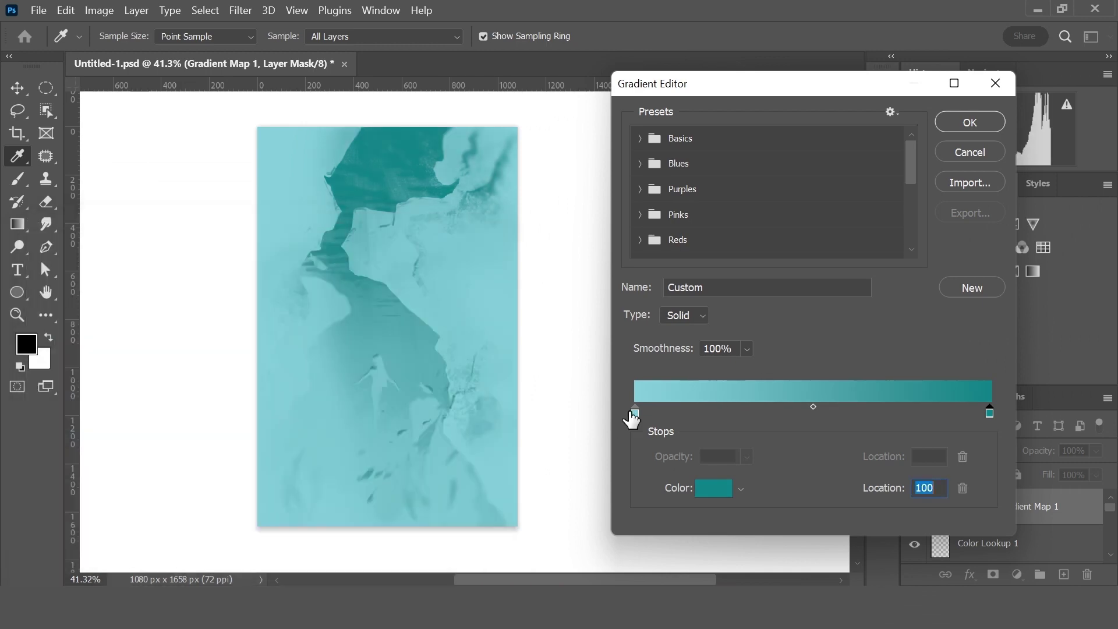
pyautogui.doubleClick(634, 413)
pyautogui.click(237, 399)
# - Set the gradient map to Linear Dodge (Add) at low opacity
pyautogui.click(941, 451)
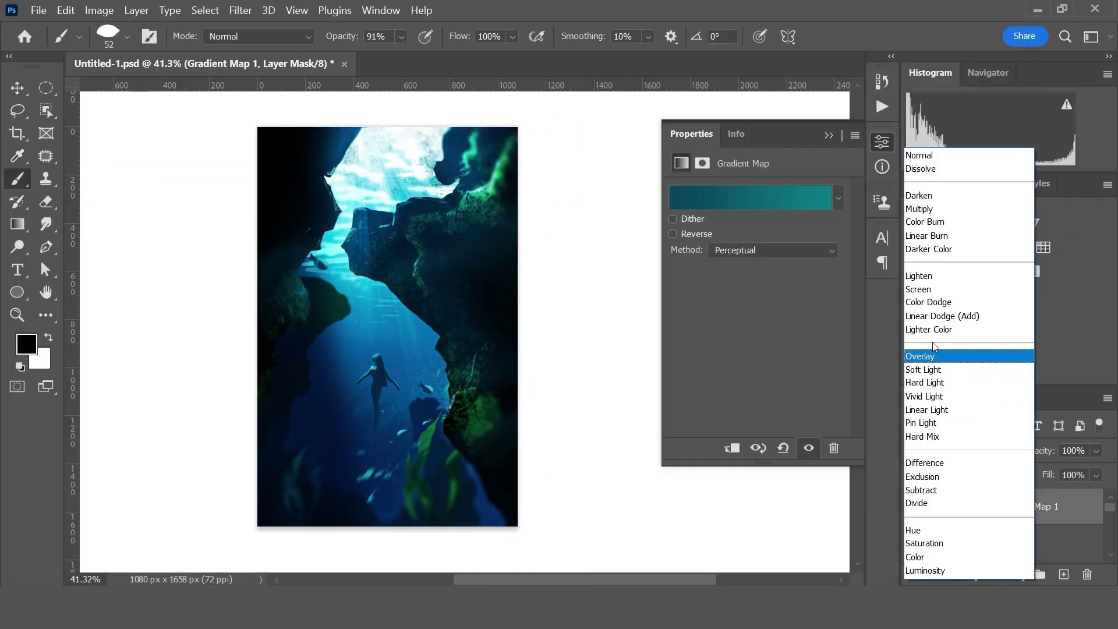
pyautogui.click(950, 312)
pyautogui.click(1096, 451)
pyautogui.moveTo(1061, 469); pyautogui.dragTo(1041, 472)
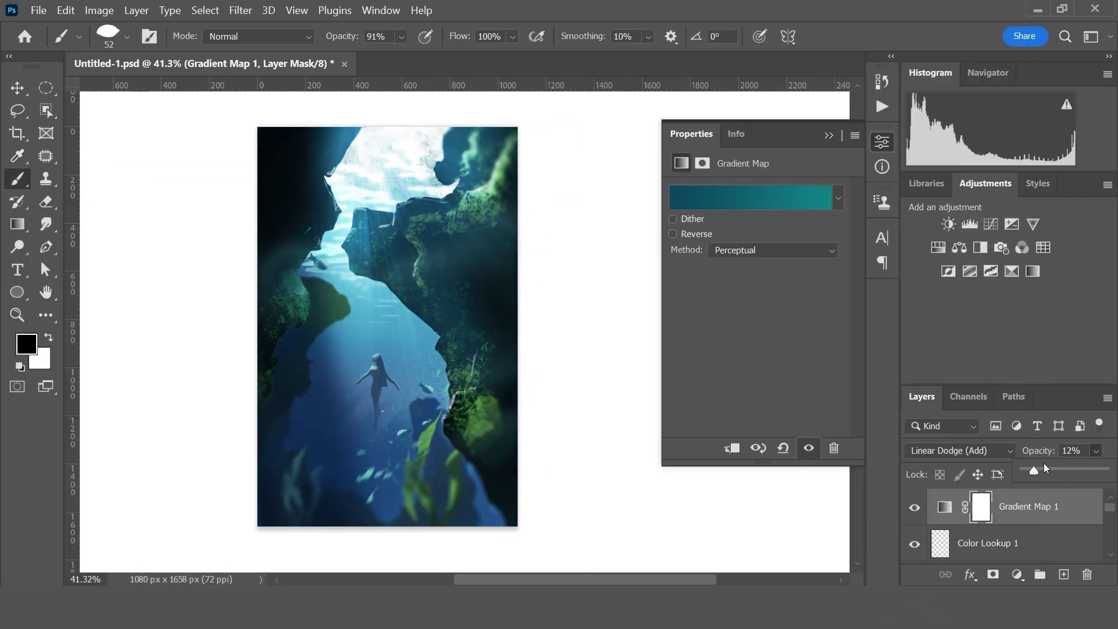